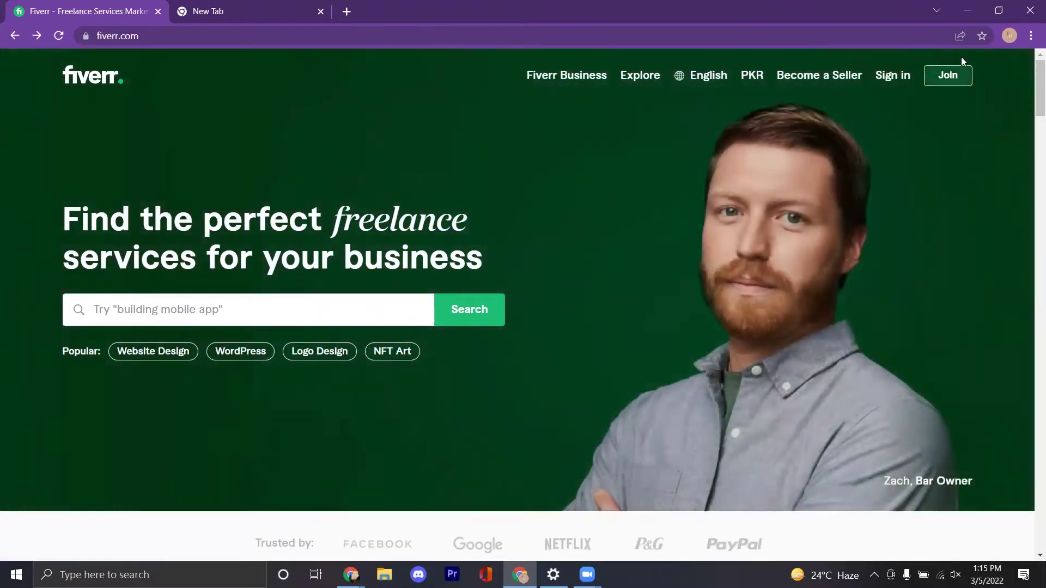
Bring up Fiverr's Join sign-up dialog, then switch over to the blank new tab.
left_click(950, 76)
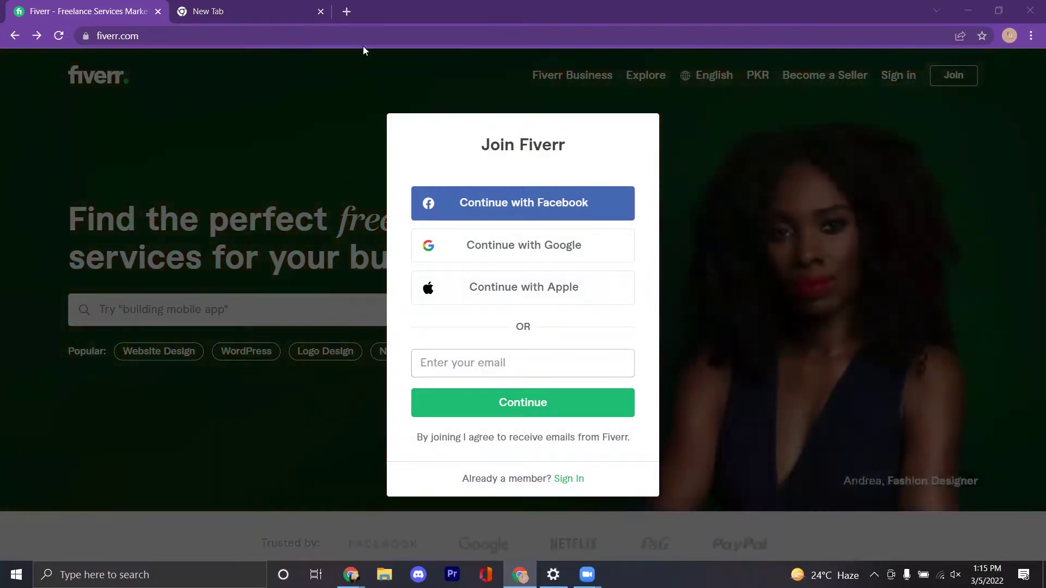
left_click(320, 24)
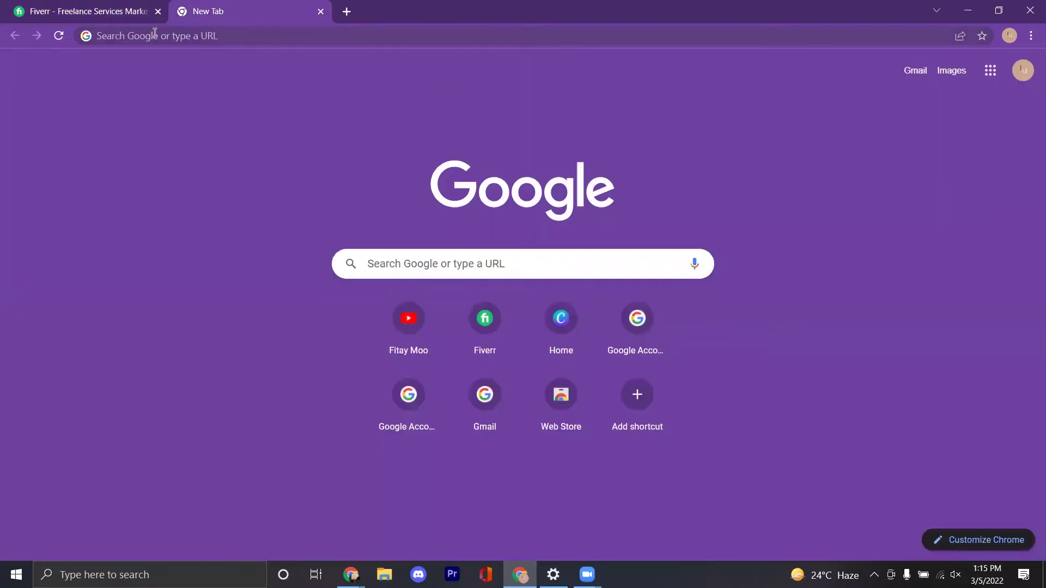
Search the web for 'temporary gmail'.
left_click(155, 33)
type("te")
key("Return")
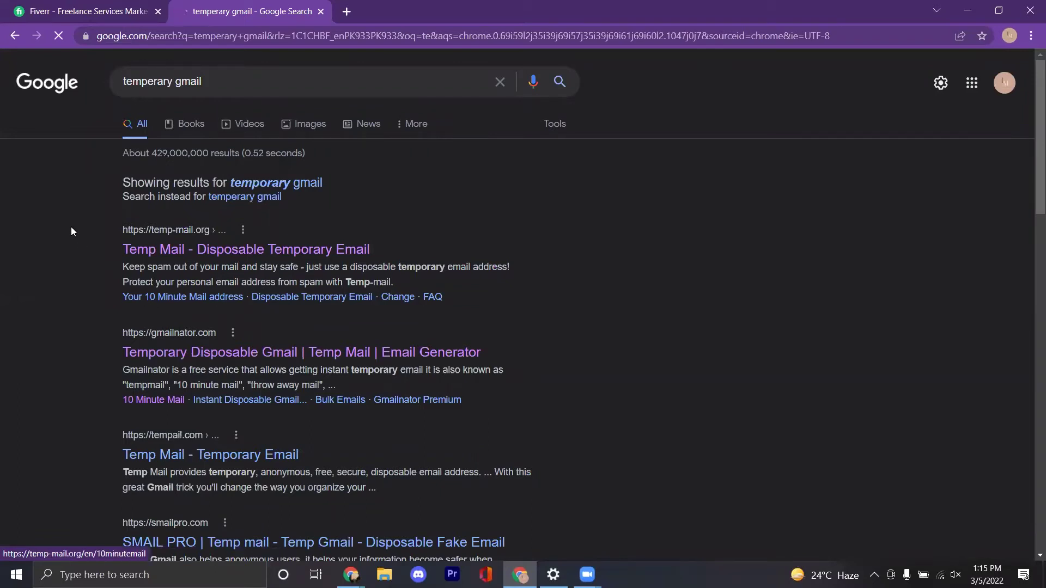
left_click(69, 6)
left_click(221, 8)
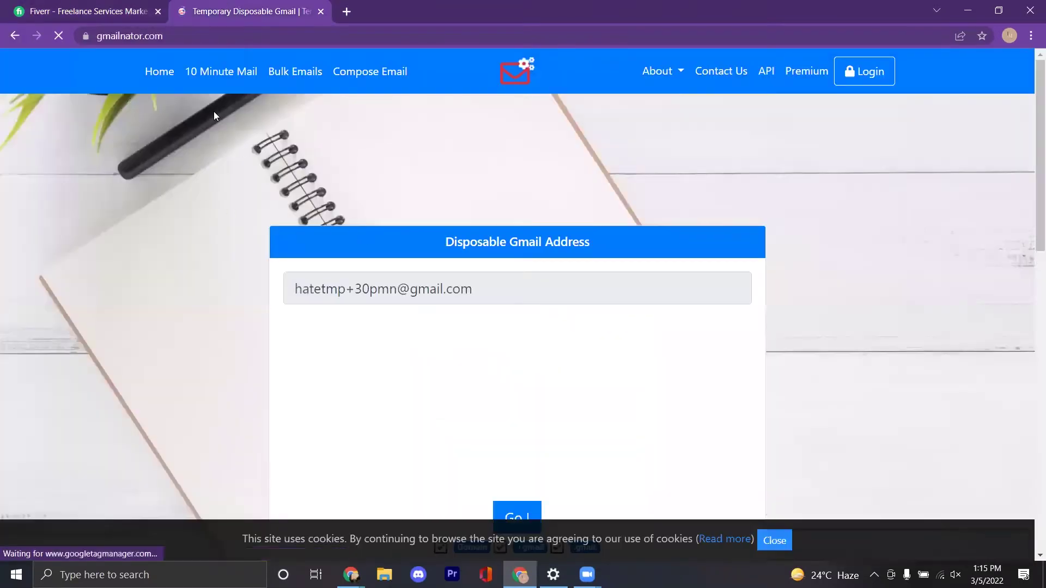
left_click_drag(489, 290, 274, 291)
left_click_drag(485, 298, 274, 303)
key("ctrl+c")
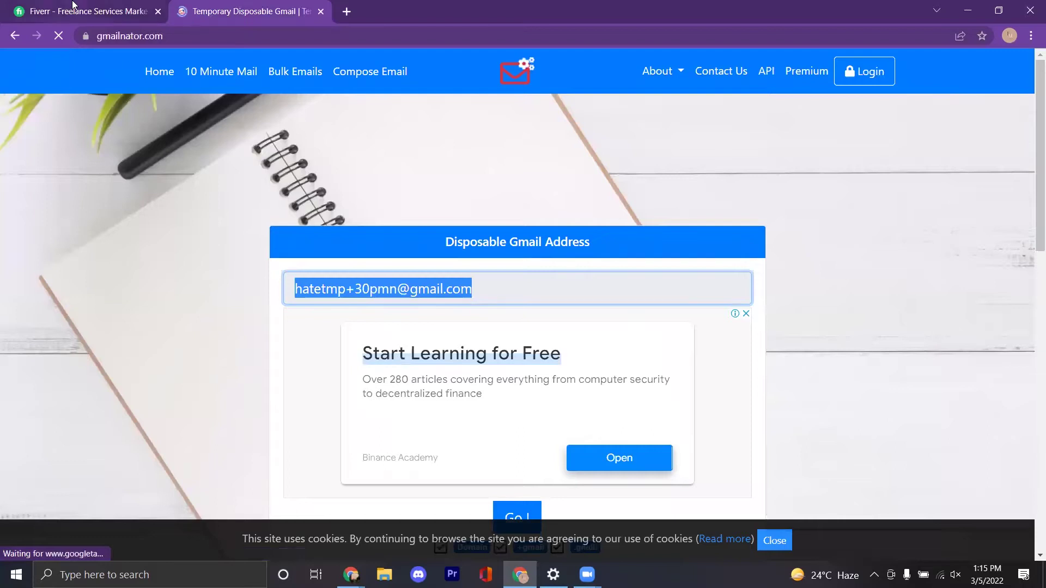
left_click(72, 4)
key("ctrl+v")
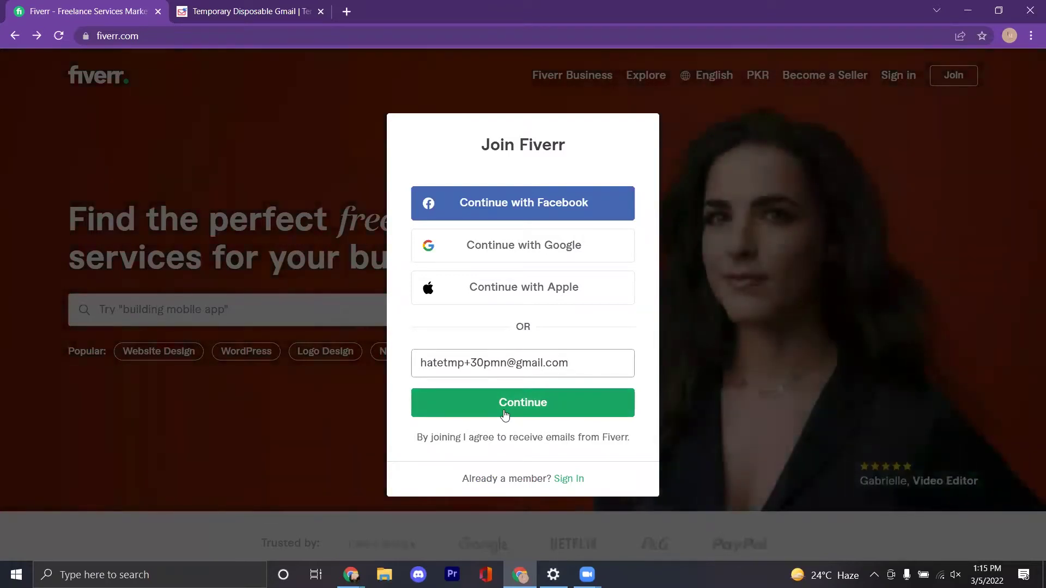
After the format error, generate a new Gmailnator address with the +gmail style turned off.
left_click(501, 413)
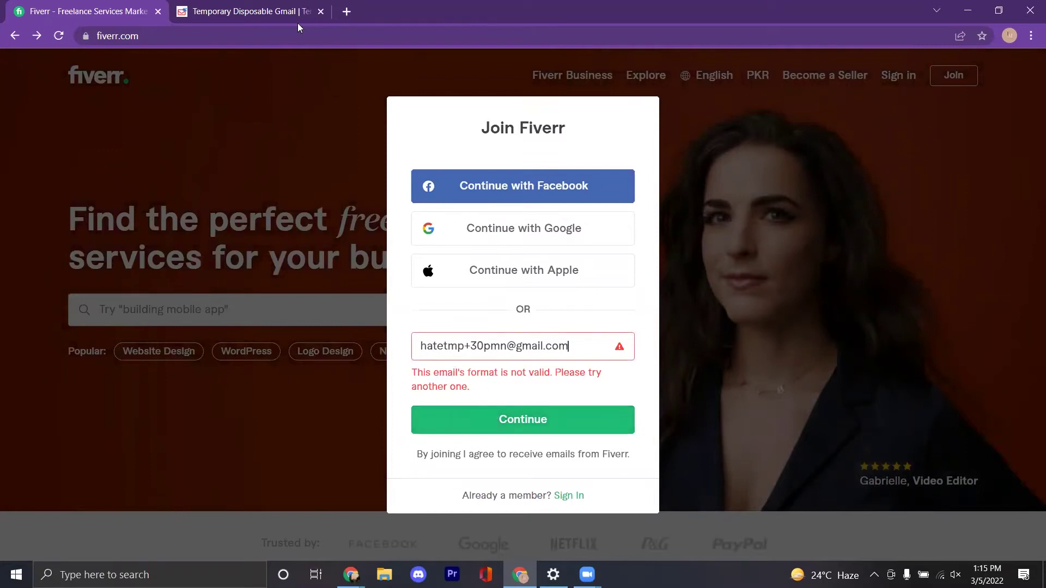
left_click(251, 21)
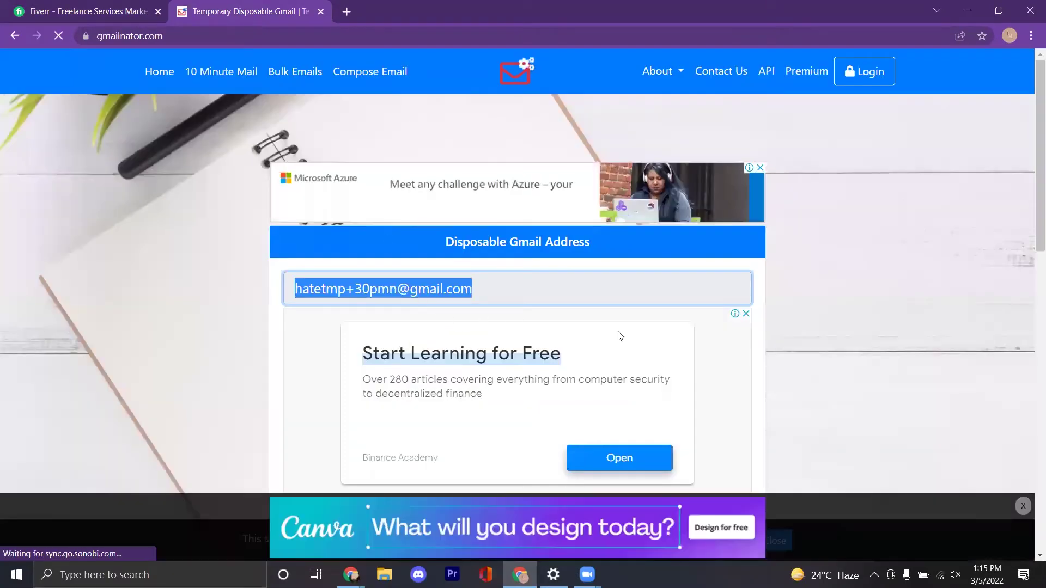
left_click(745, 314)
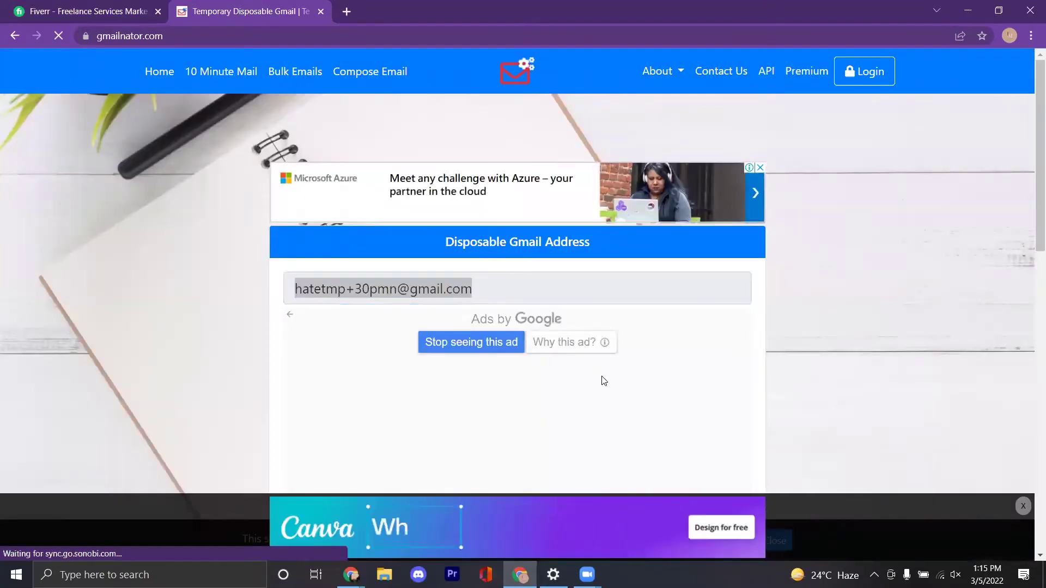
scroll(603, 380, "down", 6)
scroll(509, 260, "up", 1)
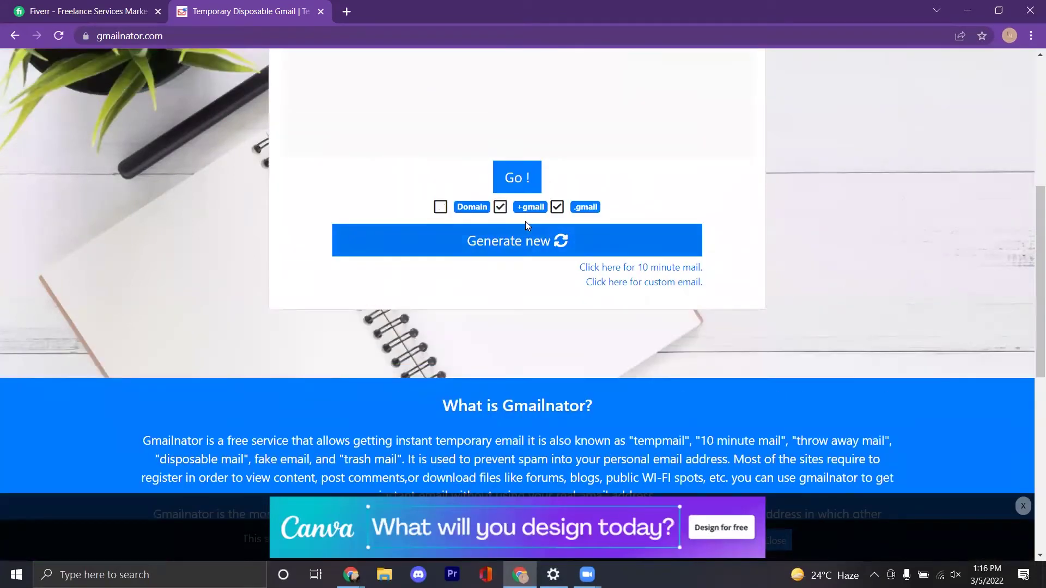
left_click(500, 207)
left_click(583, 243)
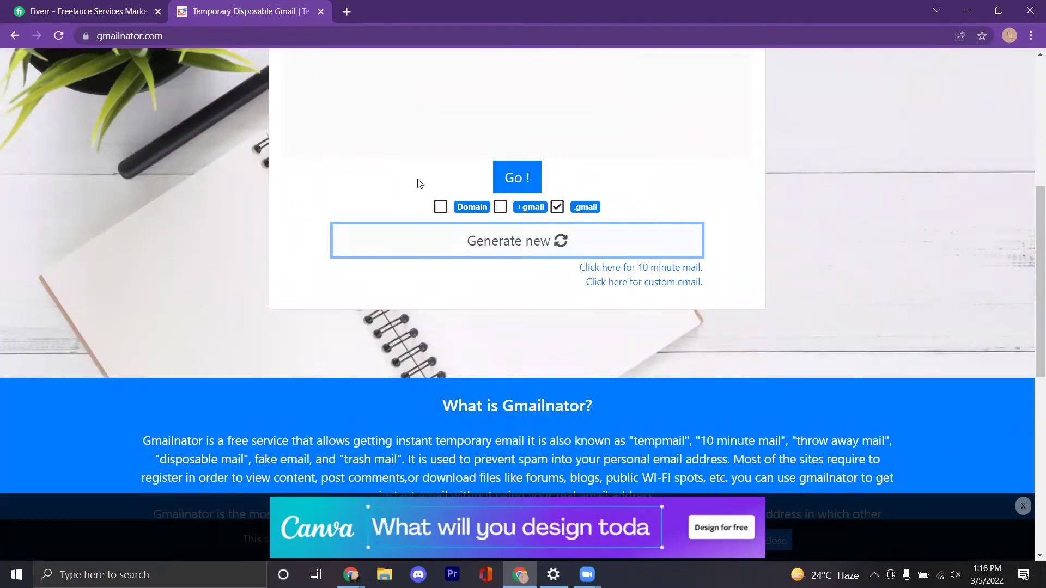
Replace Fiverr's rejected email with the new dot-style address and continue.
scroll(420, 183, "up", 4)
left_click_drag(519, 159, 287, 162)
key("ctrl+c")
left_click(82, 11)
key("ctrl+a")
key("ctrl+v")
left_click(573, 417)
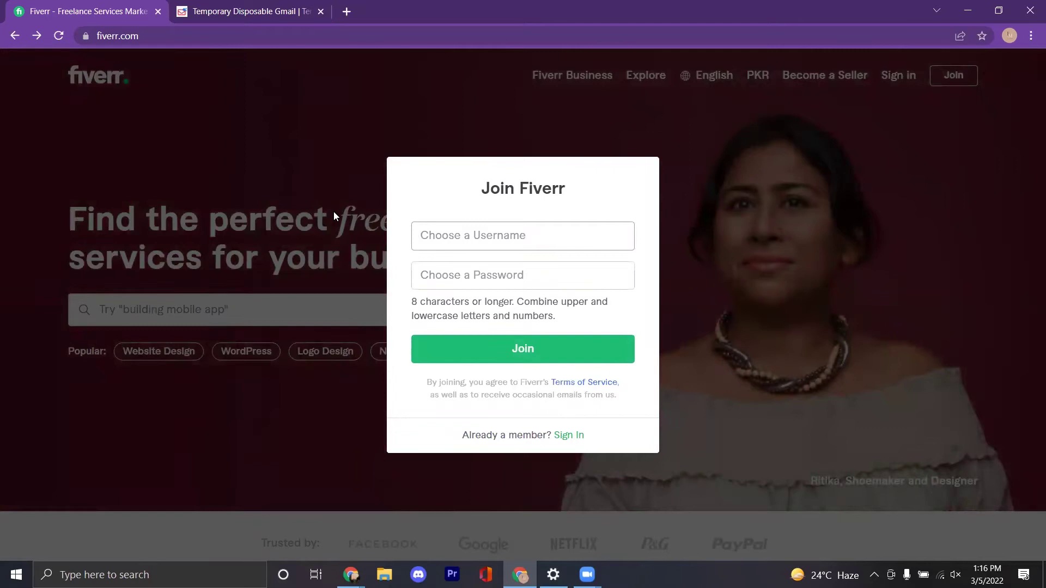
Settle on the available username qwerty_10 after trying taken variants.
type("qwerty")
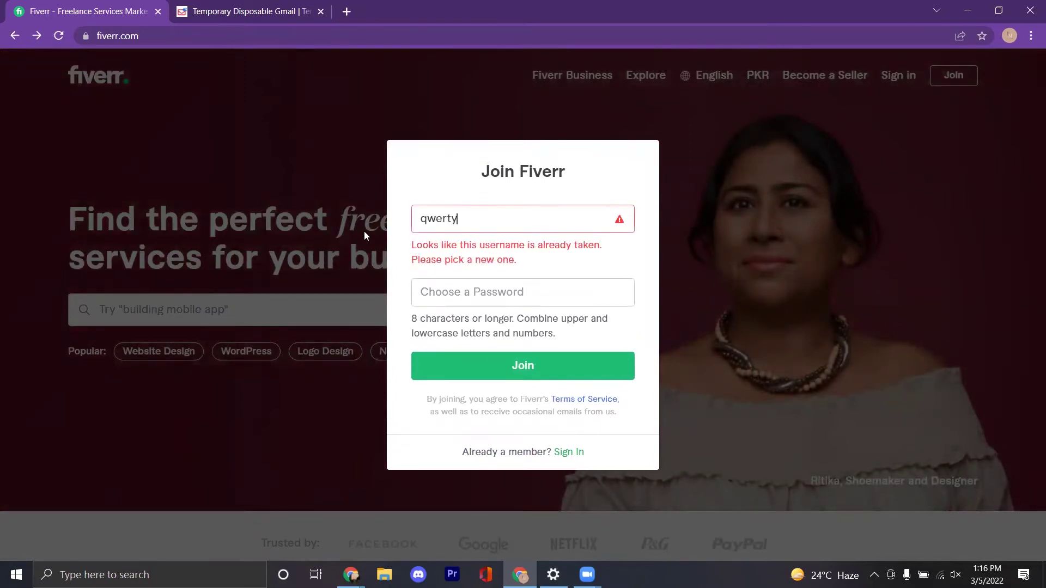
type("101")
key("BackSpace")
key("BackSpace")
type("10")
key("BackSpace")
key("BackSpace")
key("BackSpace")
type("_10")
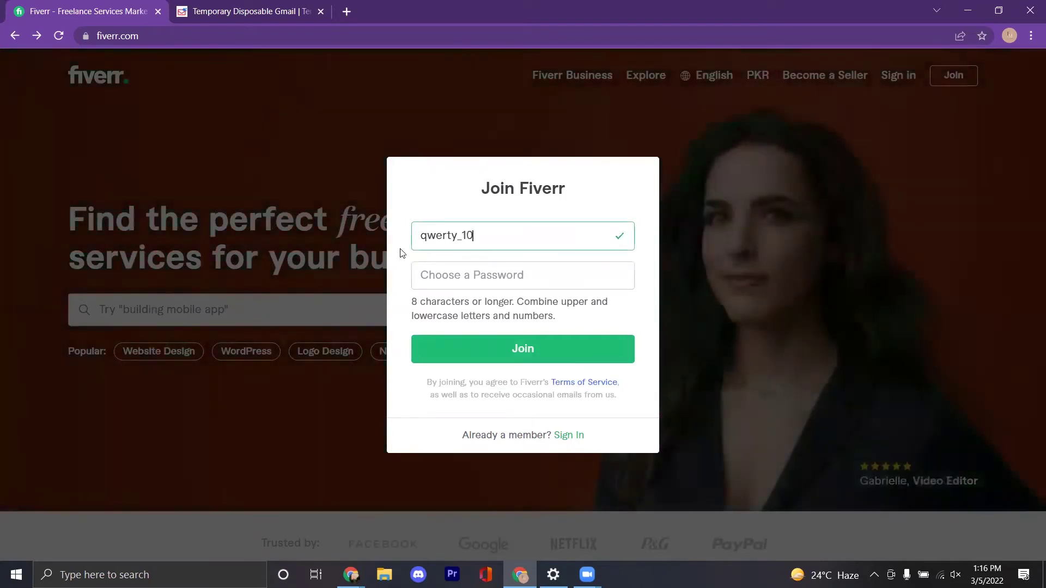
Enter a 12-character password and create the account with Join.
left_click(444, 268)
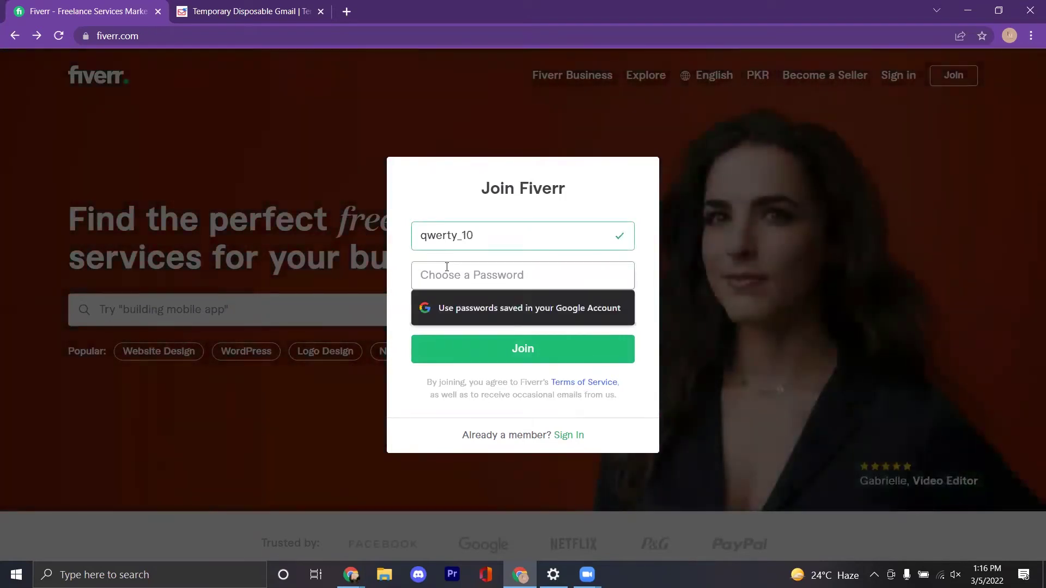
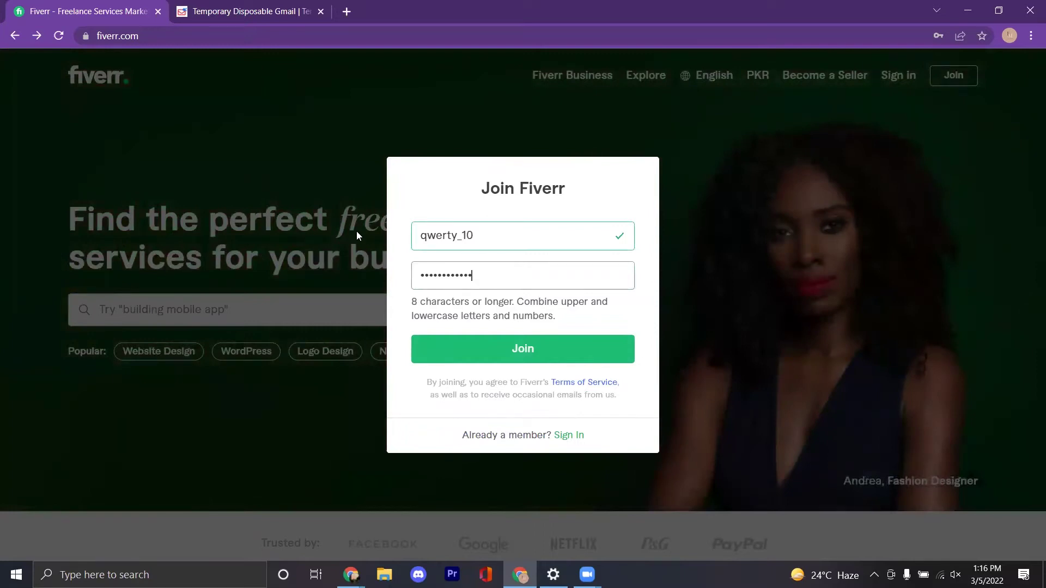
key("BackSpace")
key("BackSpace")
key("BackSpace")
key("BackSpace")
key("BackSpace")
key("BackSpace")
key("BackSpace")
key("BackSpace")
key("BackSpace")
key("BackSpace")
key("BackSpace")
key("BackSpace")
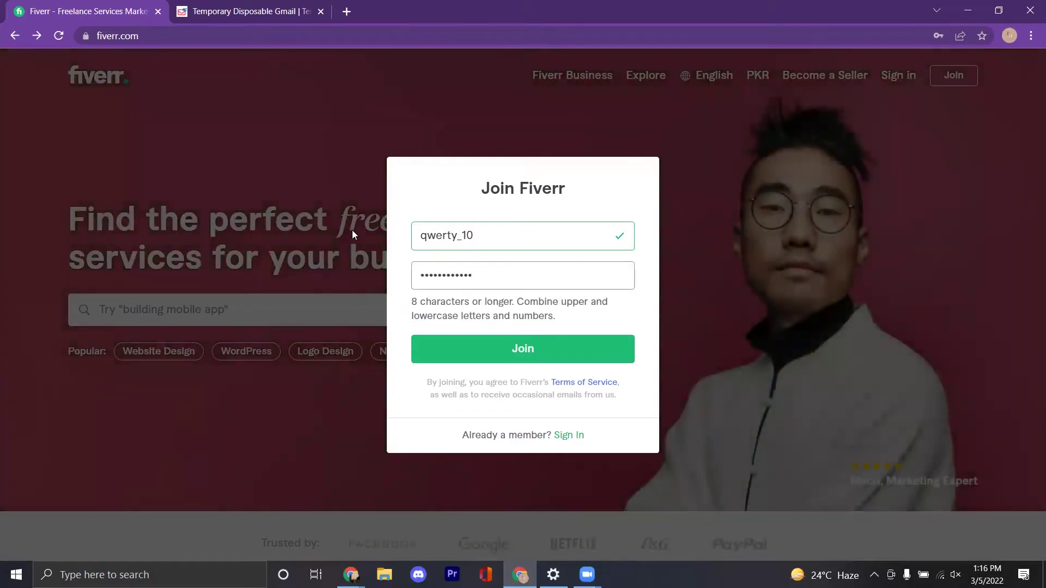
left_click(553, 348)
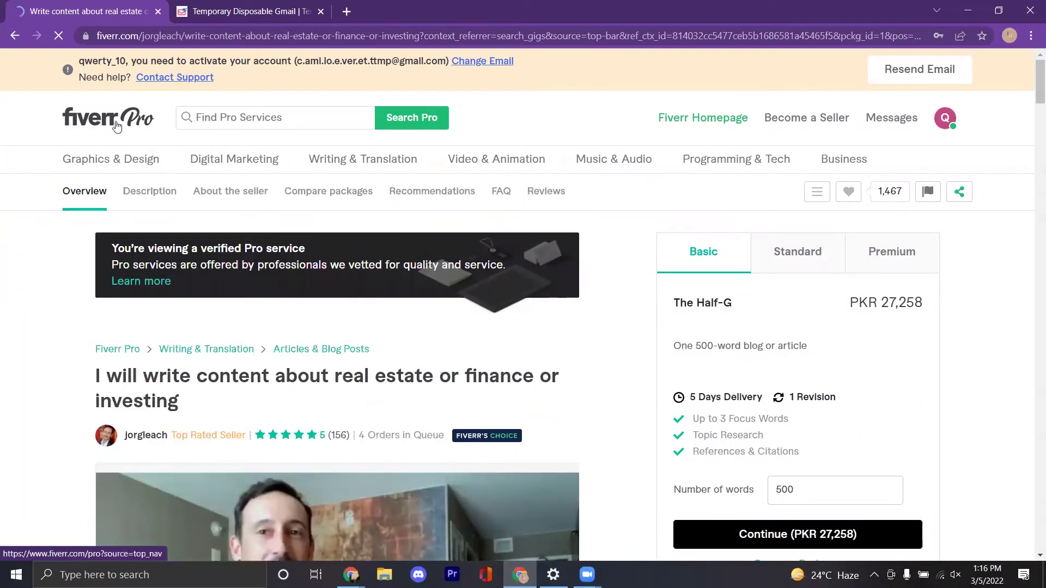
Look over the Fiverr Pro page, the account menu and the Become a Seller page.
left_click(116, 126)
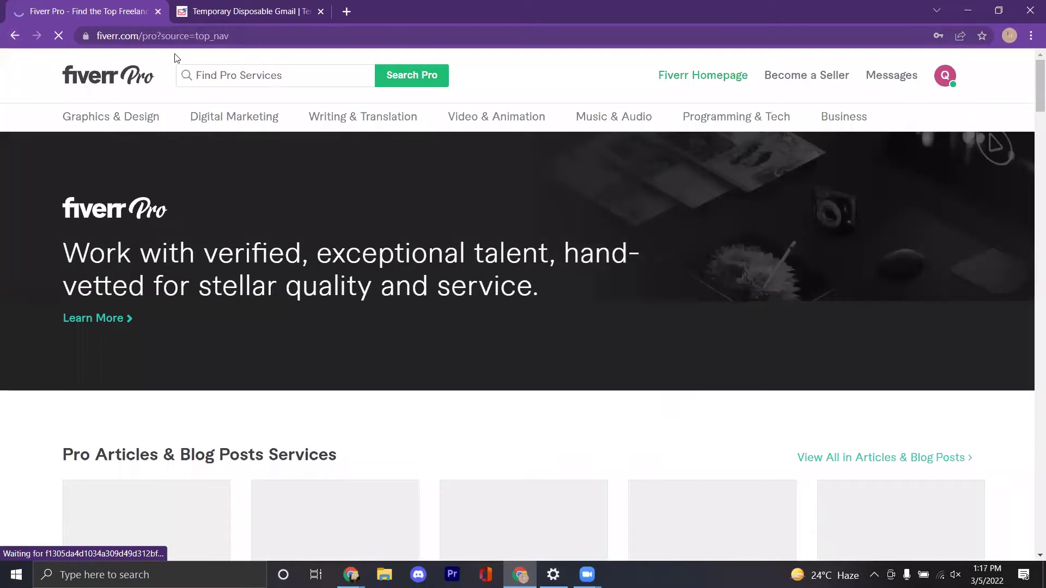
left_click(951, 80)
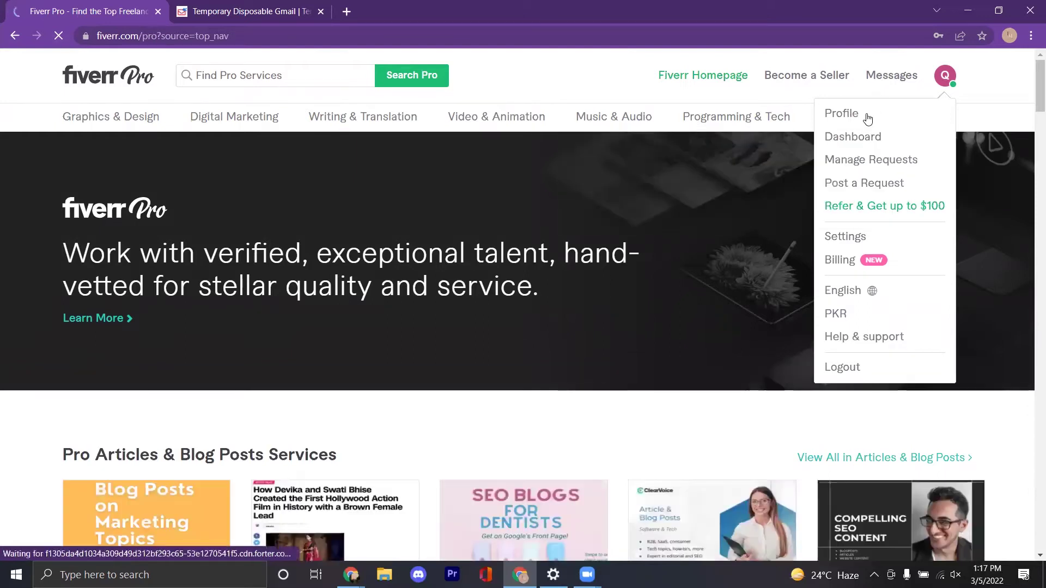
left_click(875, 111)
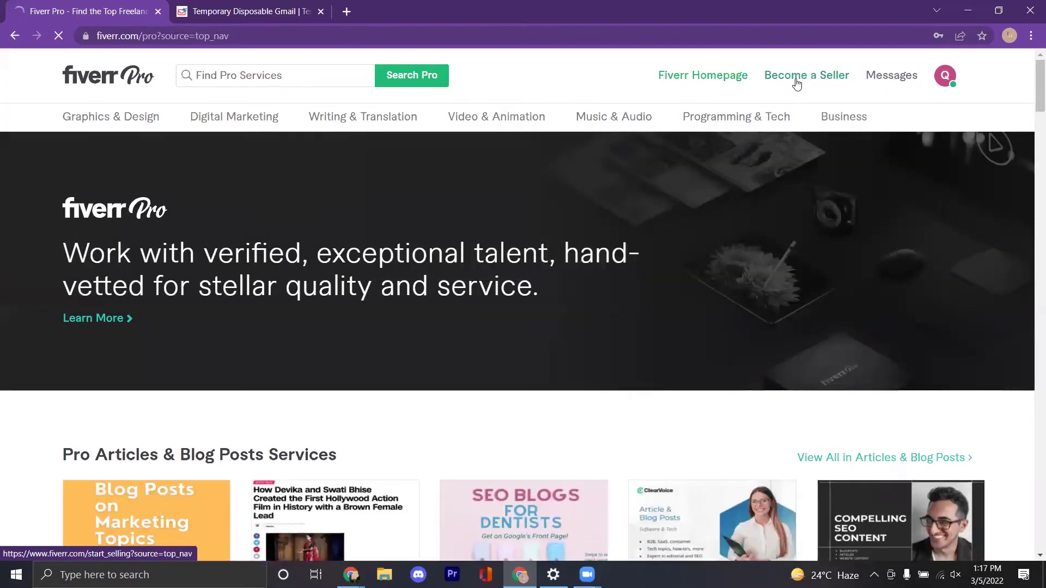
left_click(797, 82)
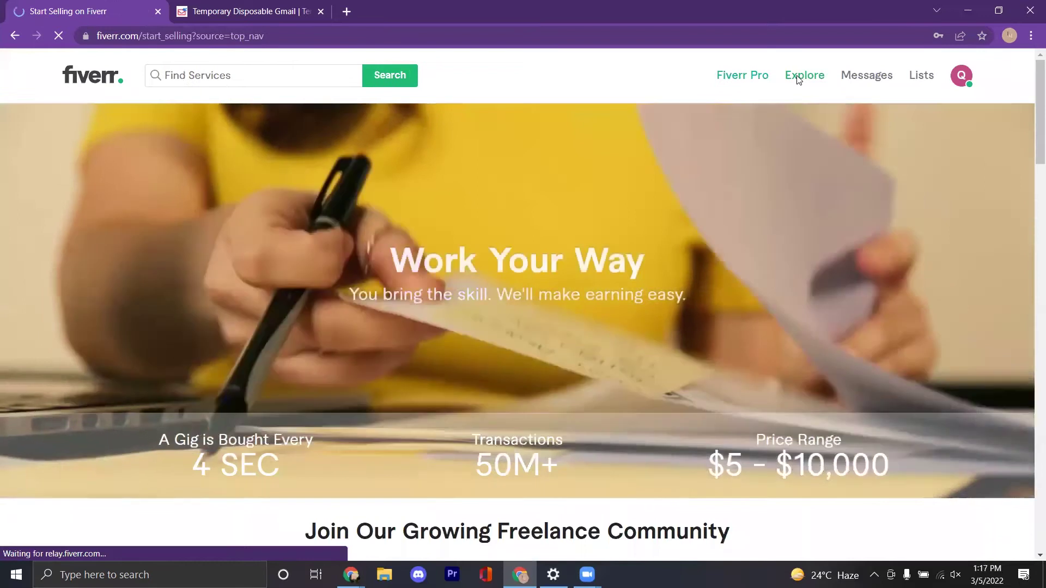
scroll(468, 123, "down", 3)
scroll(690, 56, "up", 3)
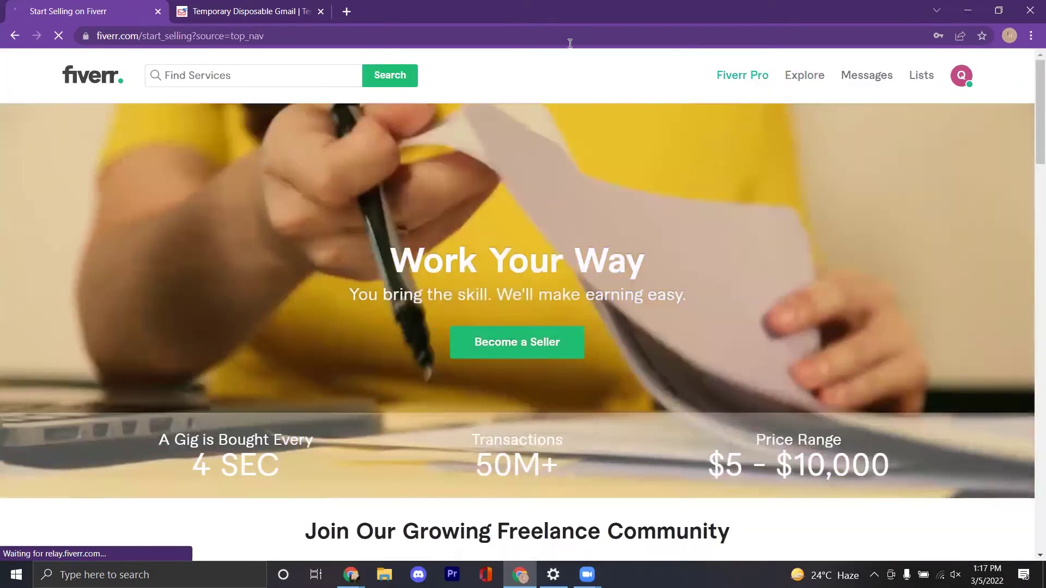
Return to Start Selling on Fiverr, choose Become a Seller, and reset zoom to 100%.
key("alt+Left")
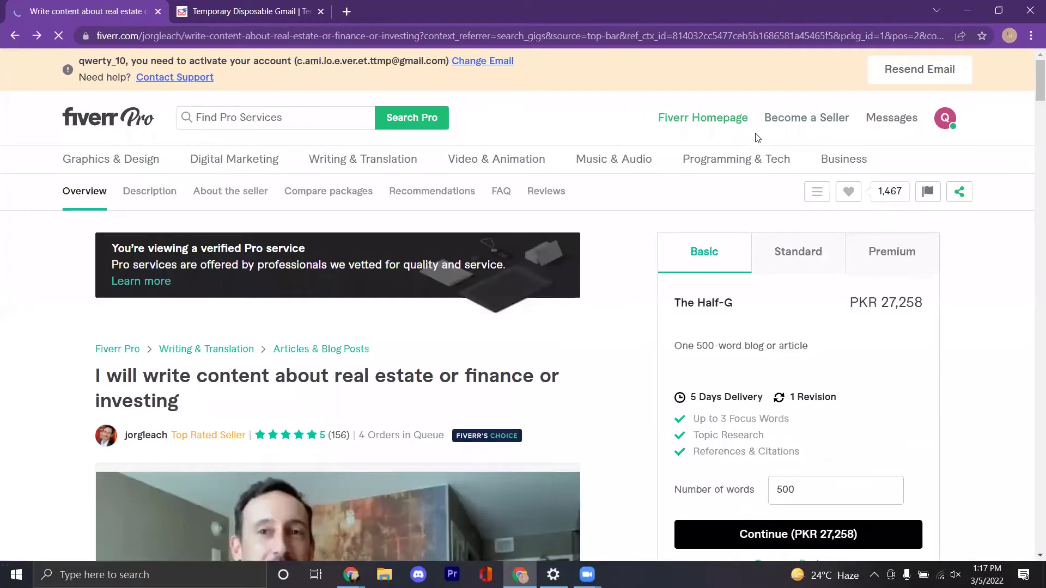
key("ctrl+plus")
key("ctrl+plus")
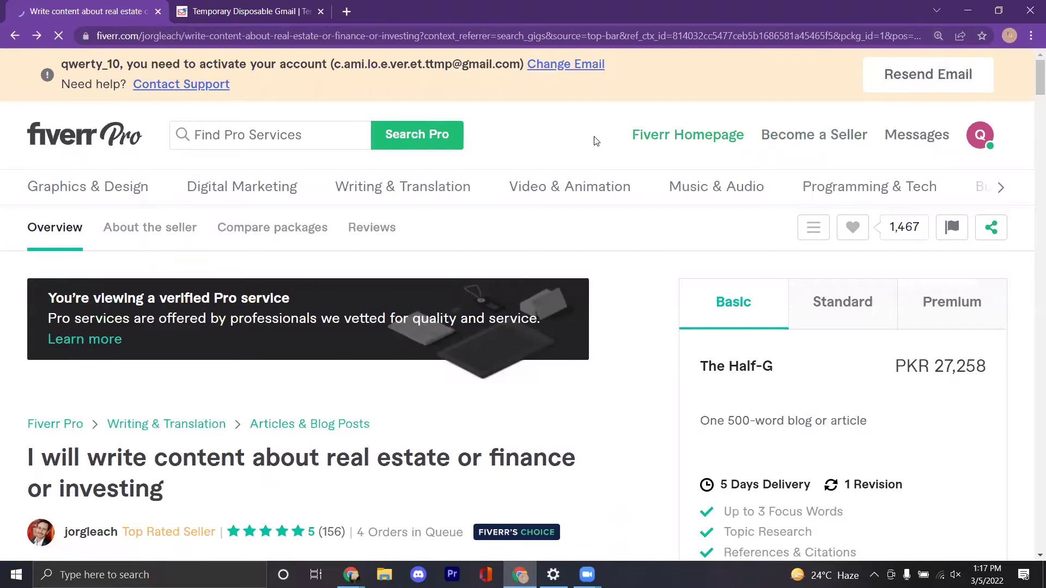
key("alt+Right")
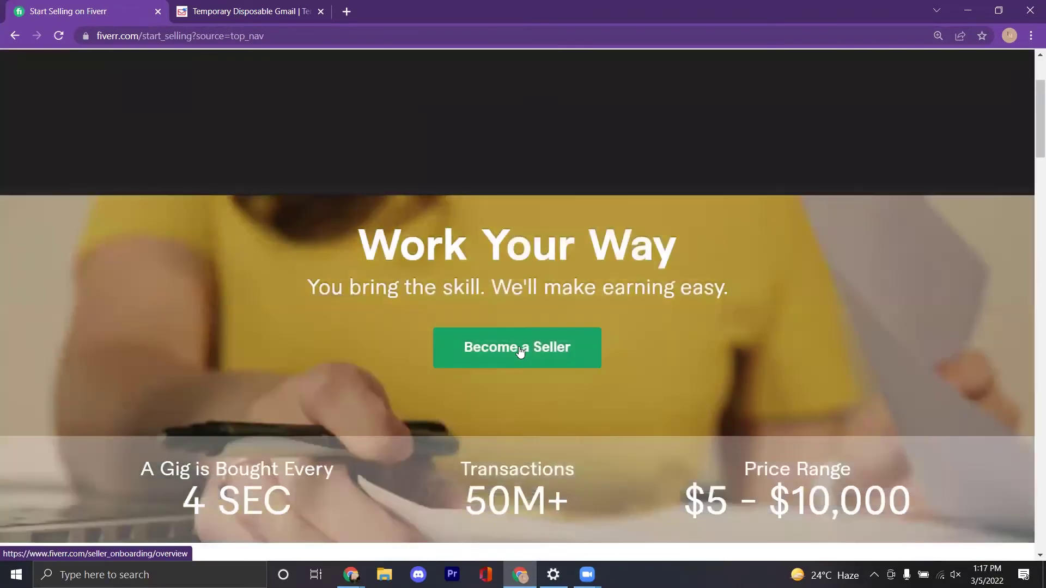
left_click(520, 350)
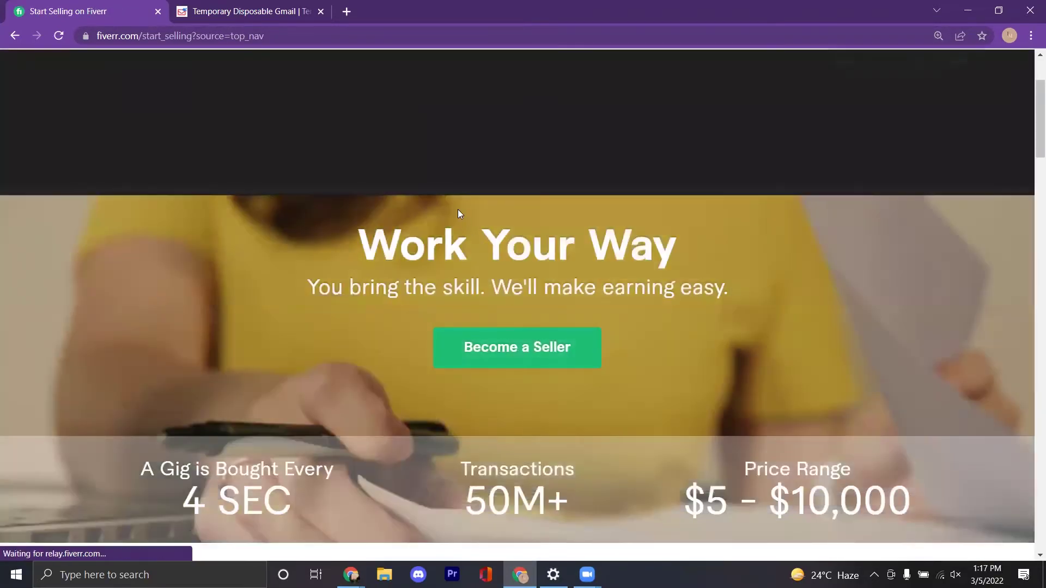
key("ctrl+0")
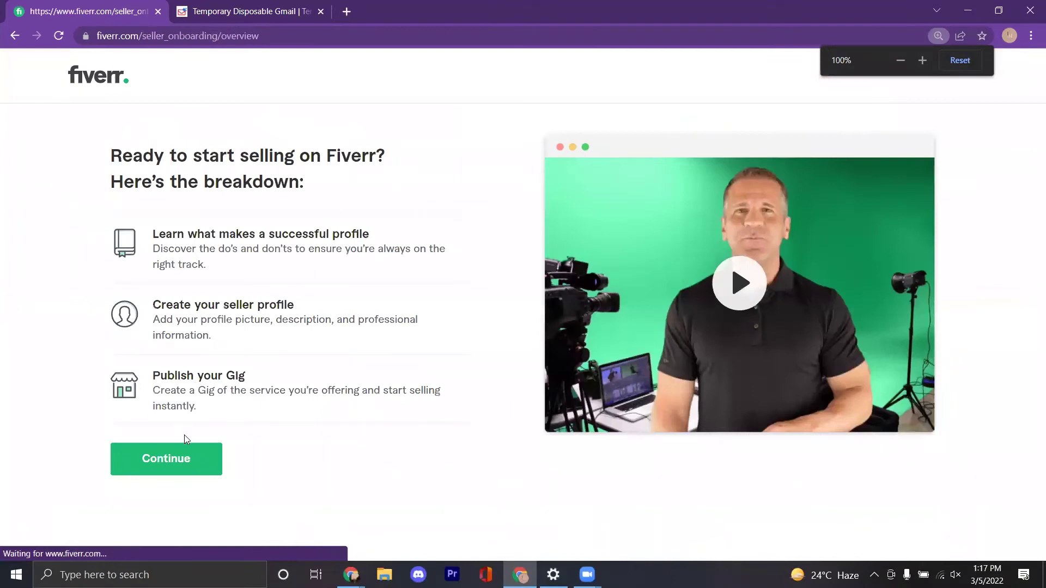
Continue past the overview, do's and don'ts tips to the Personal Info first-name field.
left_click(184, 452)
left_click(500, 457)
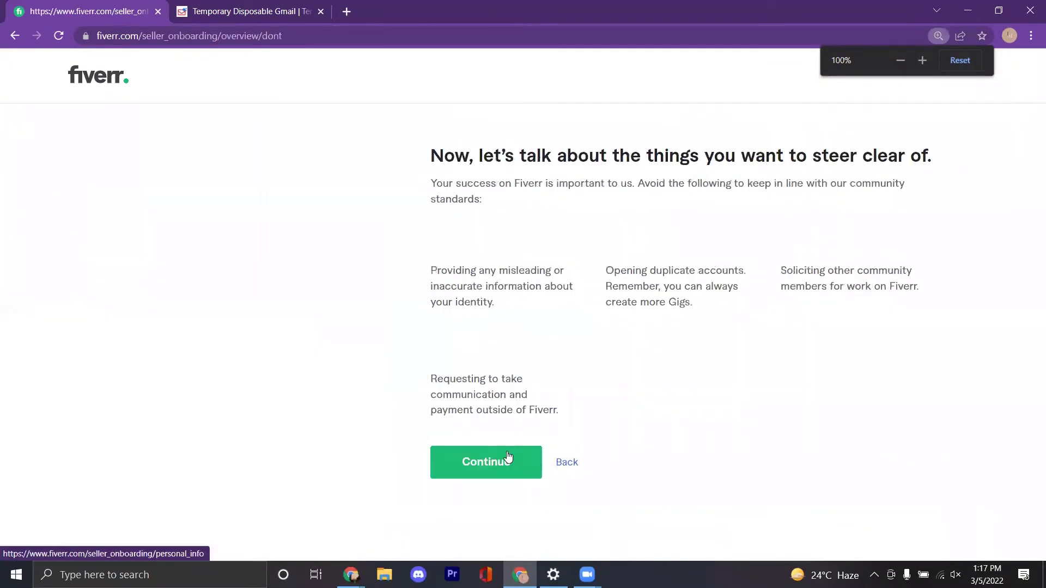
left_click(502, 466)
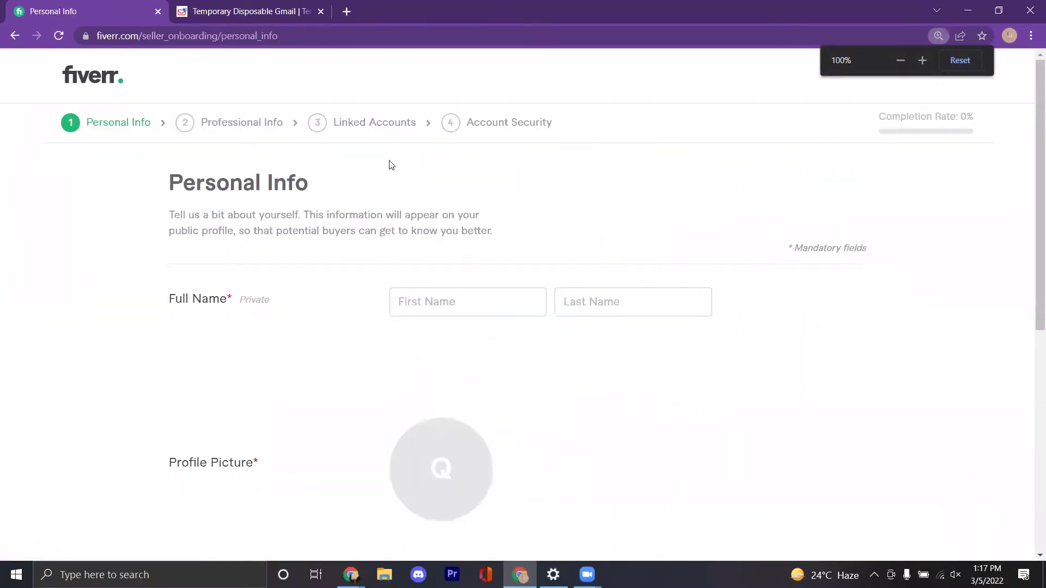
scroll(378, 169, "down", 1)
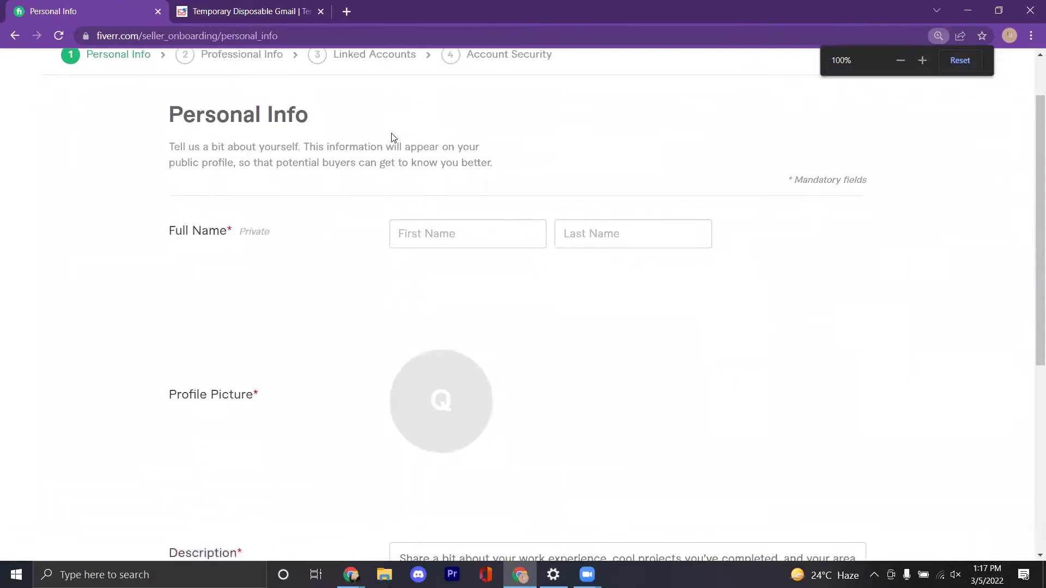
scroll(381, 134, "down", 5)
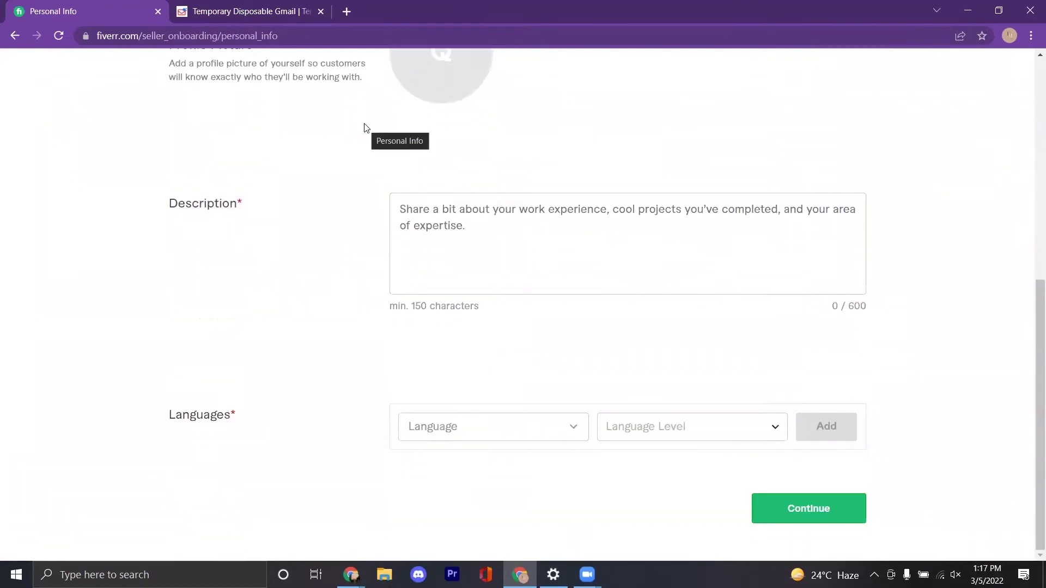
scroll(381, 131, "up", 5)
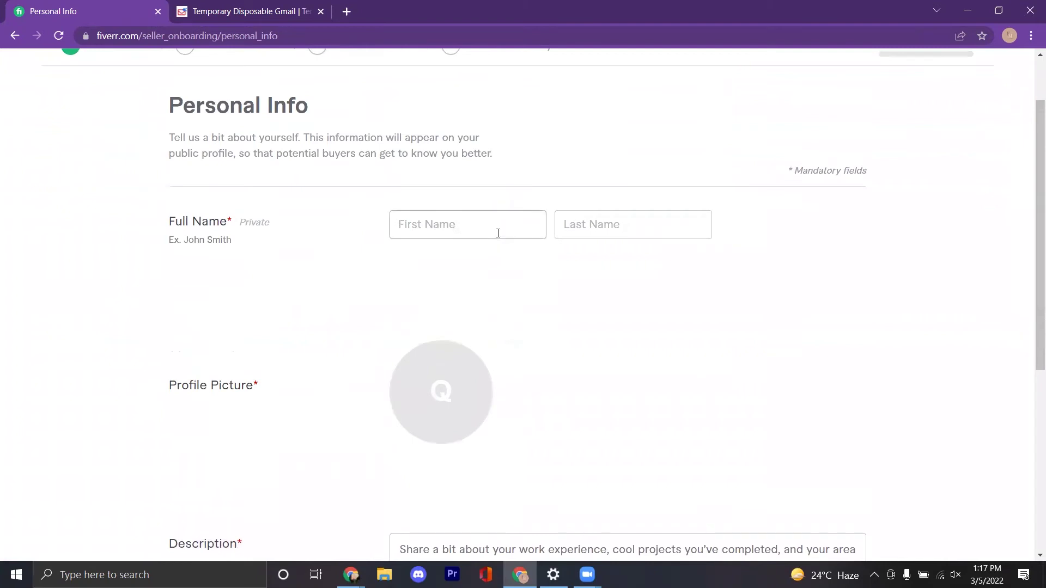
left_click(458, 232)
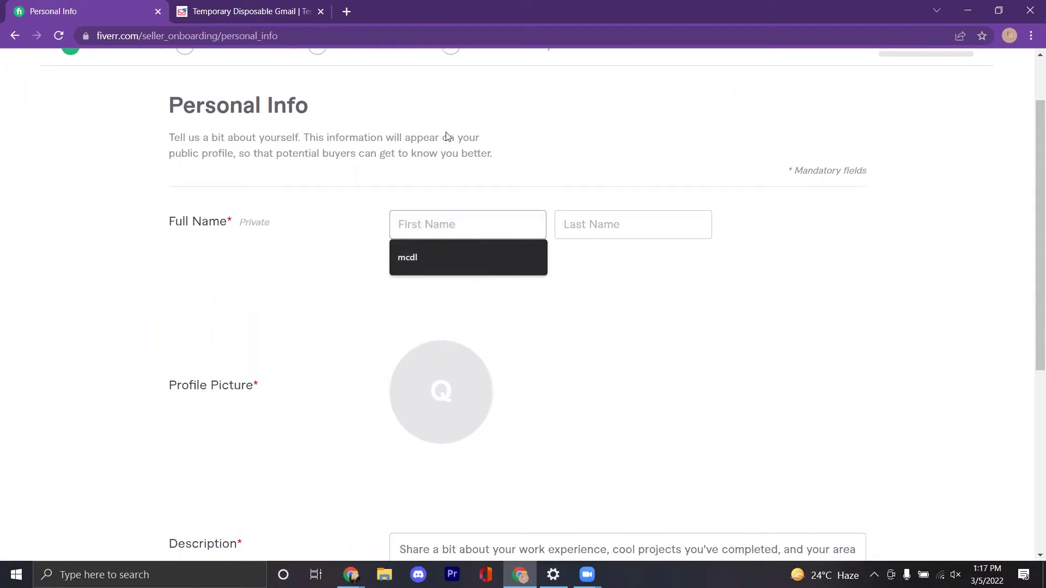
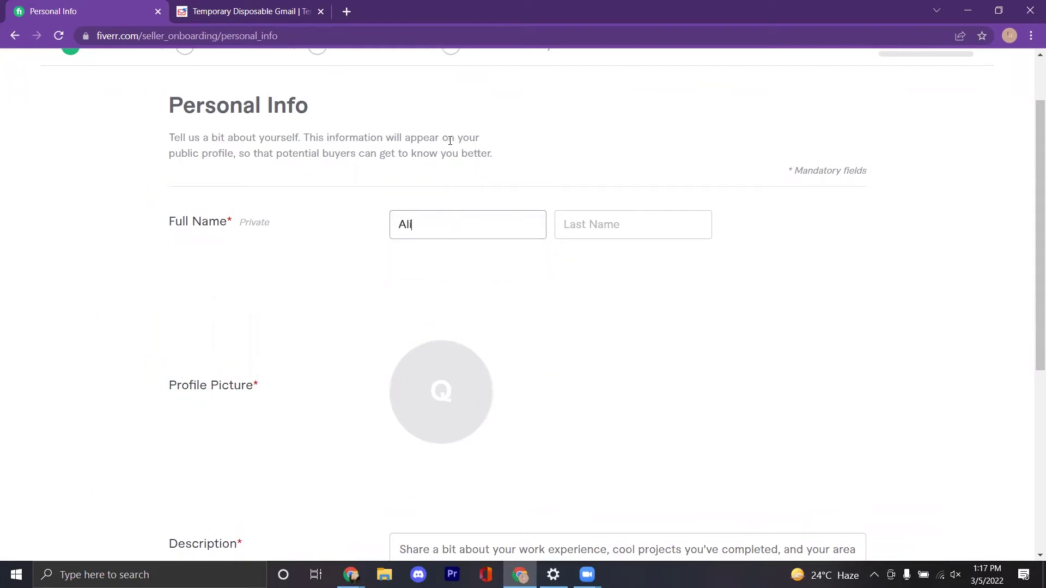
Type the seller's first name and last name into the Full Name fields.
left_click(644, 216)
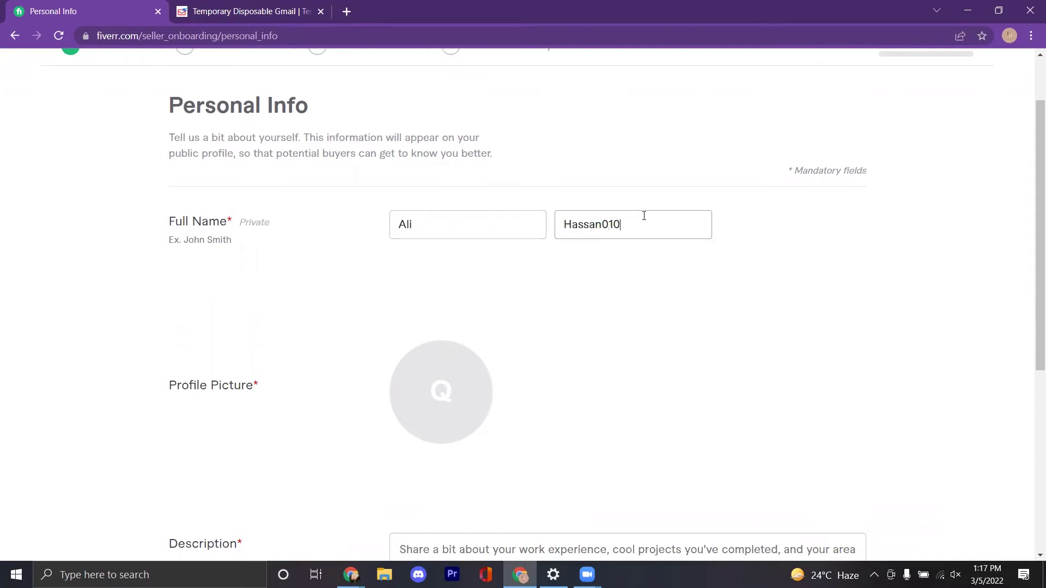
left_click(713, 274)
scroll(610, 331, "down", 2)
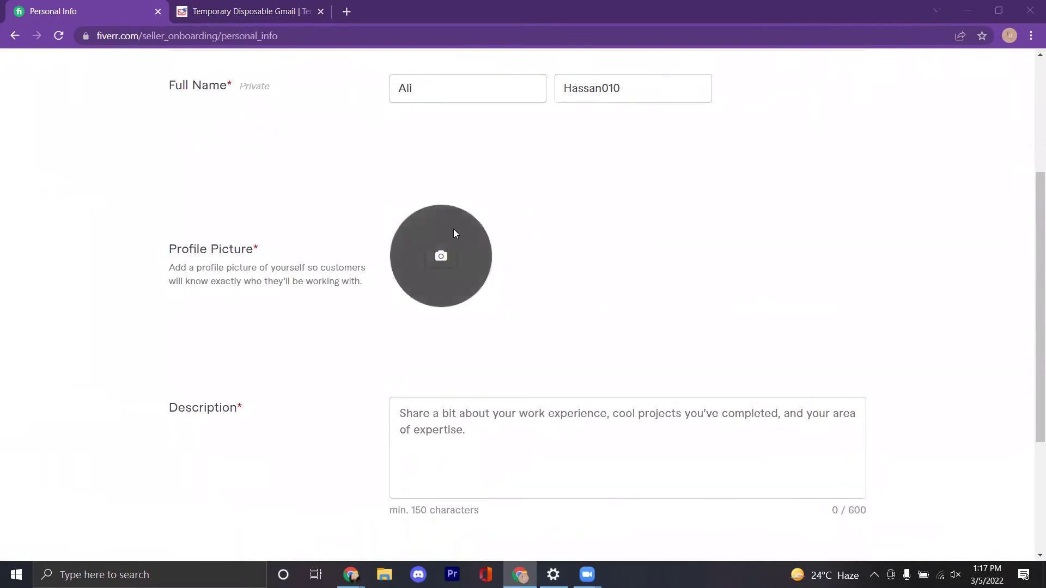
left_click(454, 230)
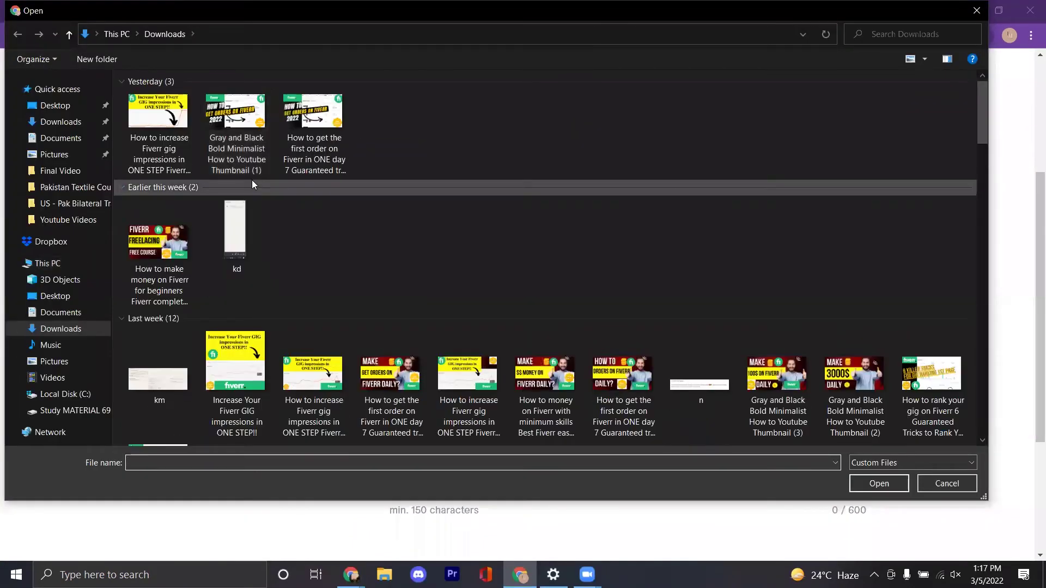
scroll(255, 176, "down", 6)
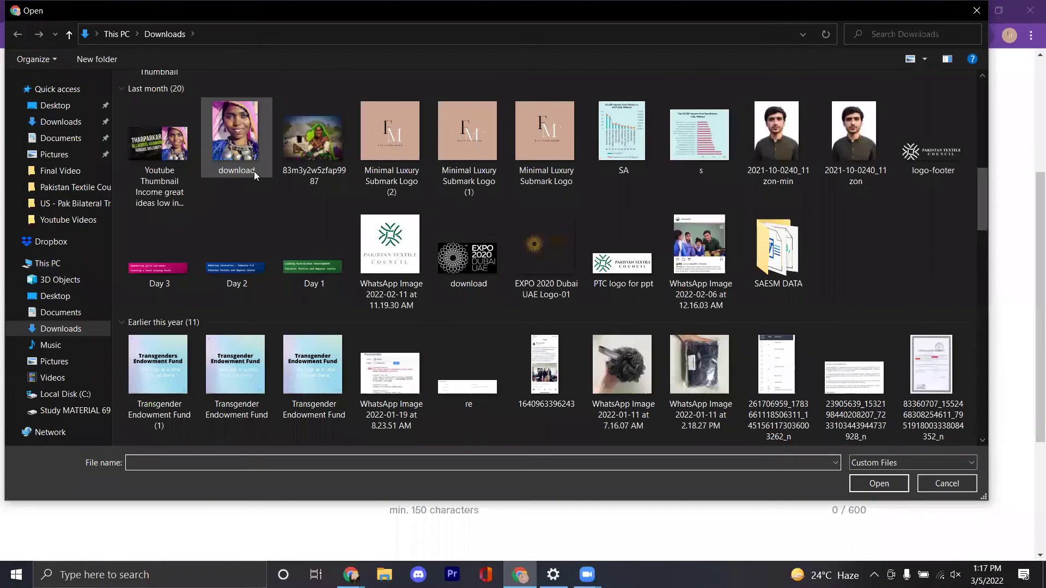
scroll(254, 171, "down", 3)
scroll(254, 172, "up", 9)
scroll(255, 171, "down", 6)
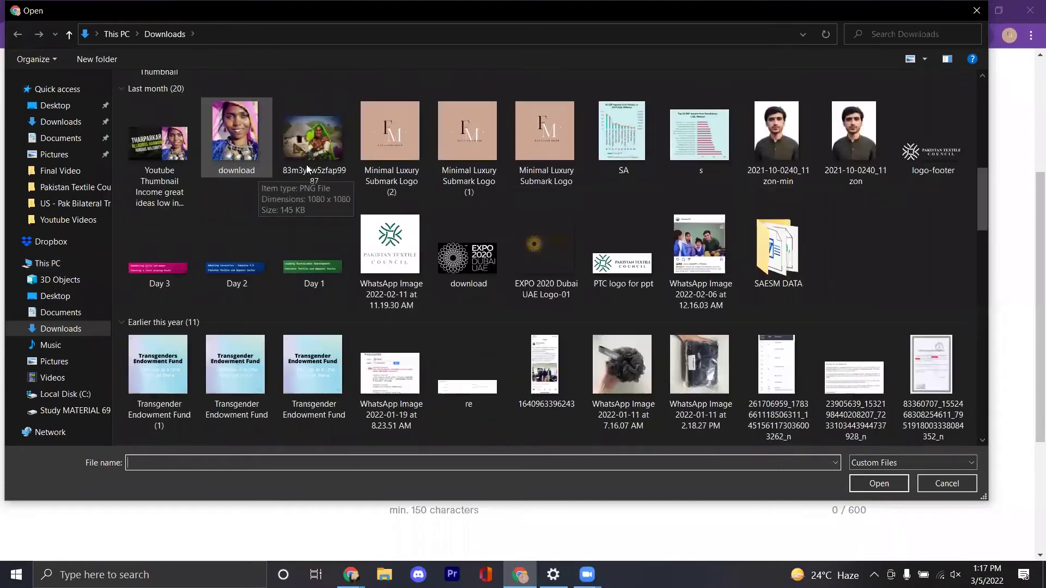
double_click(779, 148)
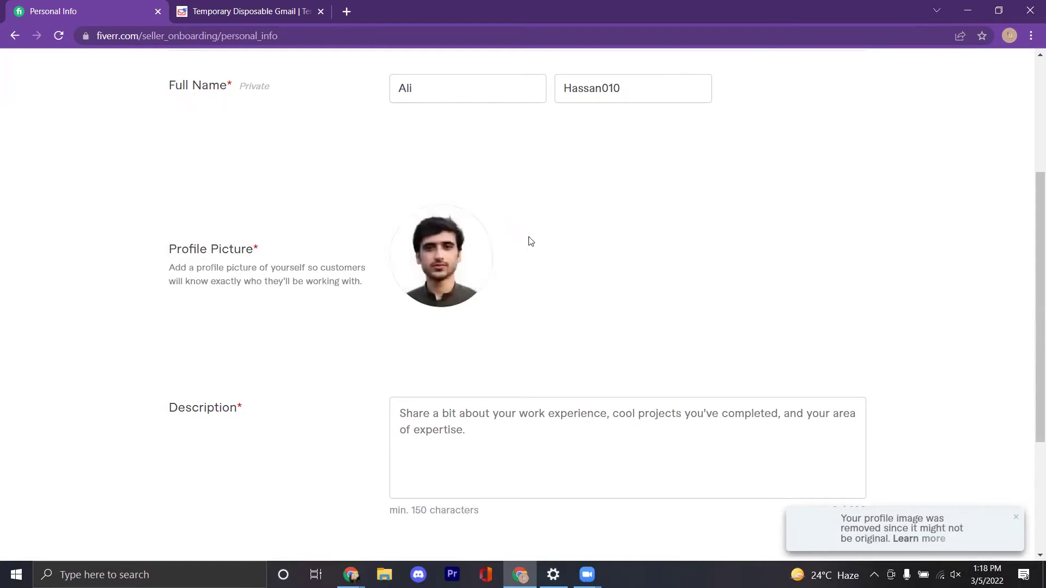
scroll(526, 234, "down", 2)
scroll(525, 230, "down", 2)
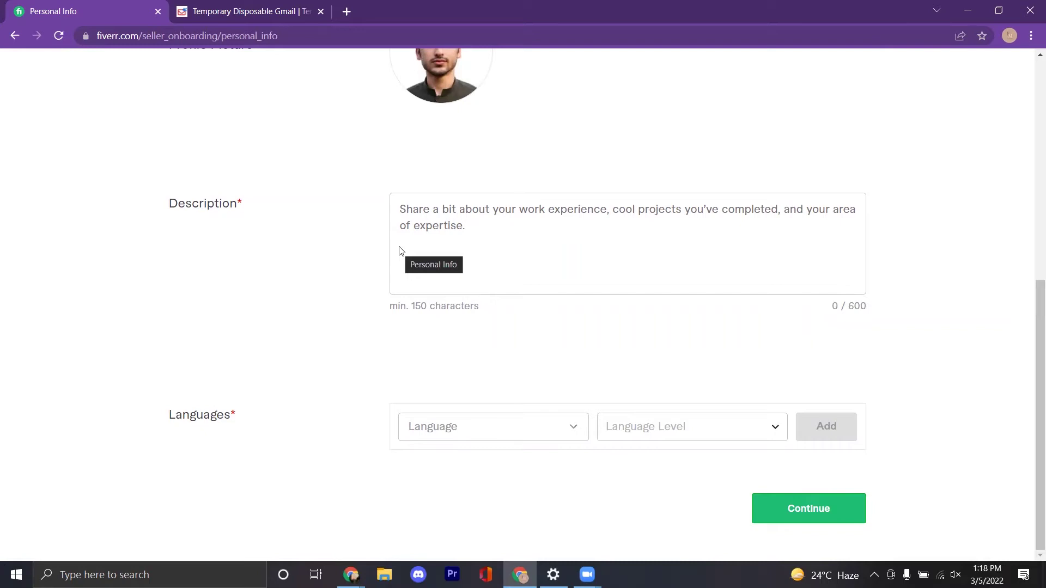
left_click(440, 235)
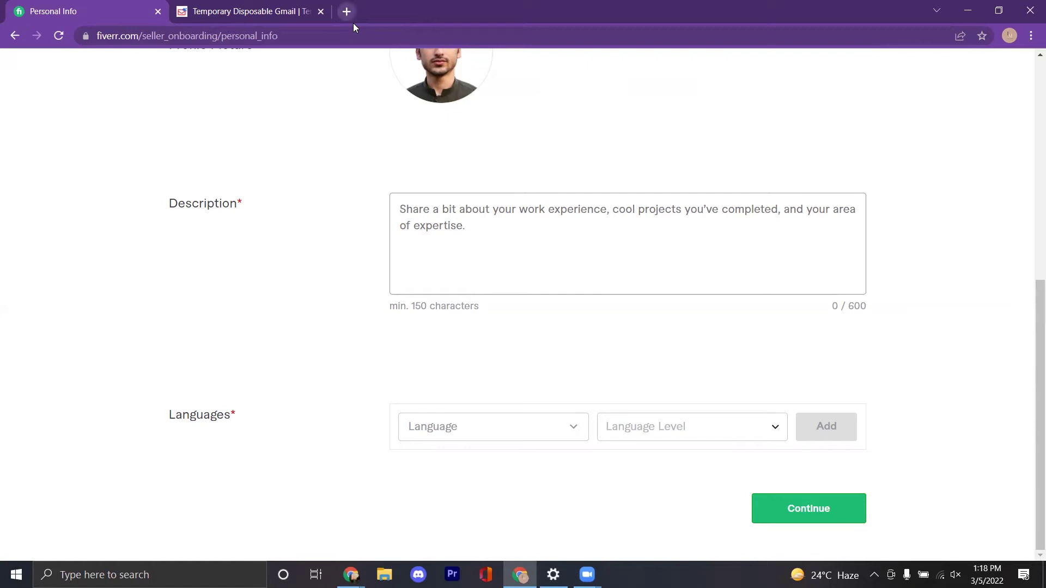
In the other Chrome window, load keyword.io from the saved Keywords bookmark.
left_click(352, 22)
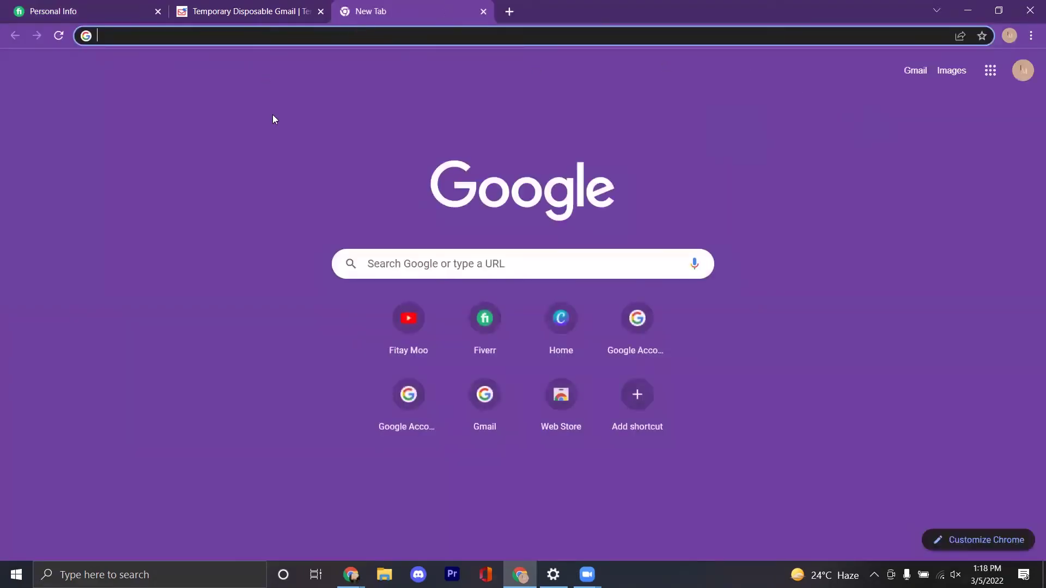
mouse_move(350, 573)
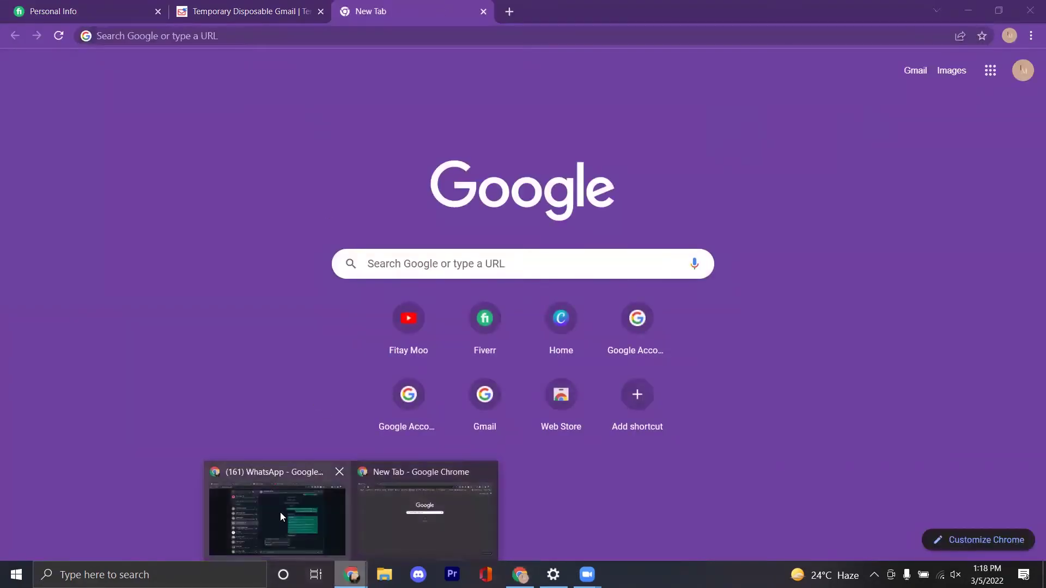
left_click(280, 512)
key("ctrl+t")
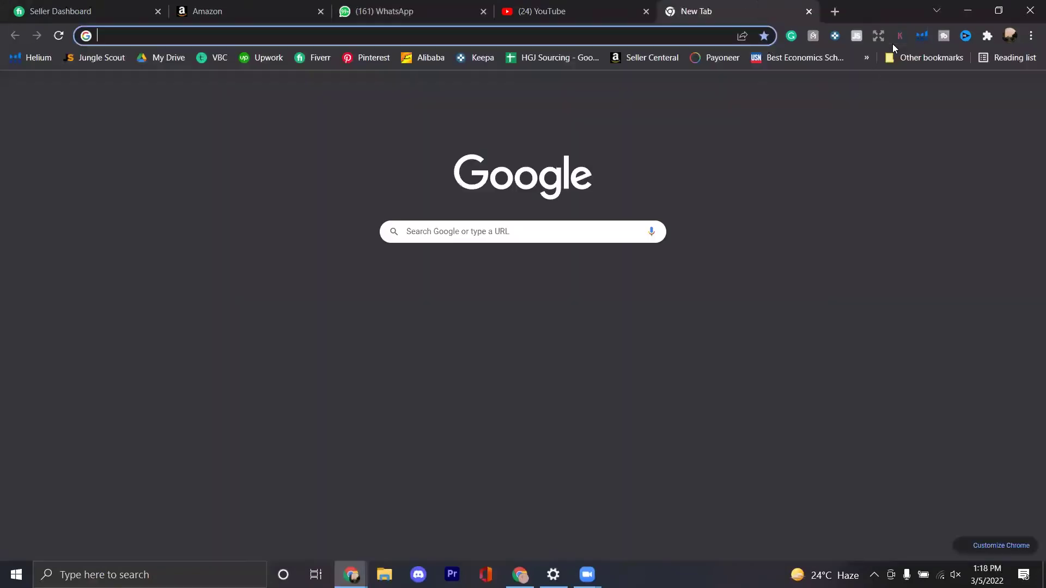
left_click(1030, 36)
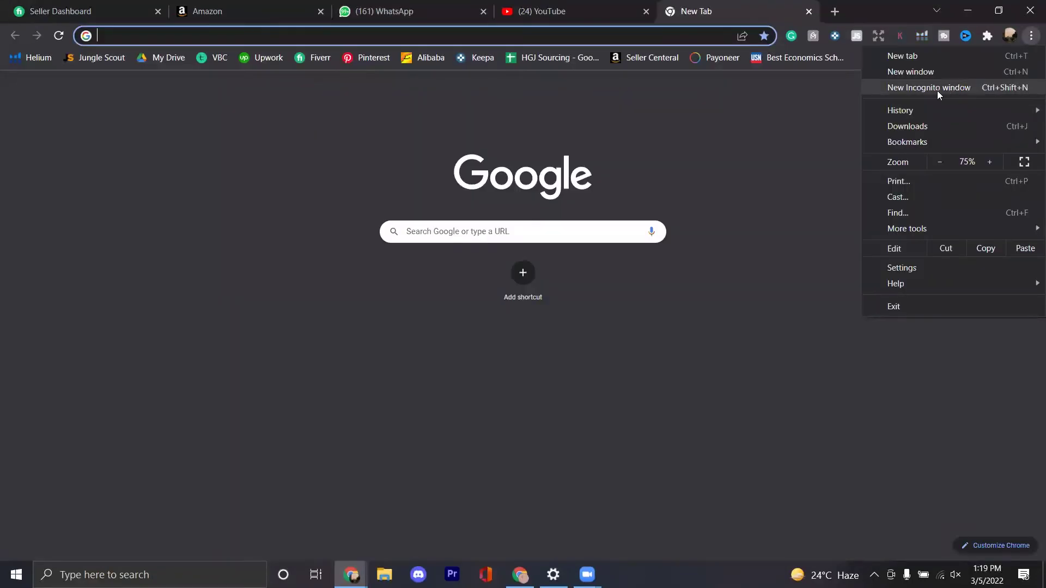
key("Escape")
left_click(867, 58)
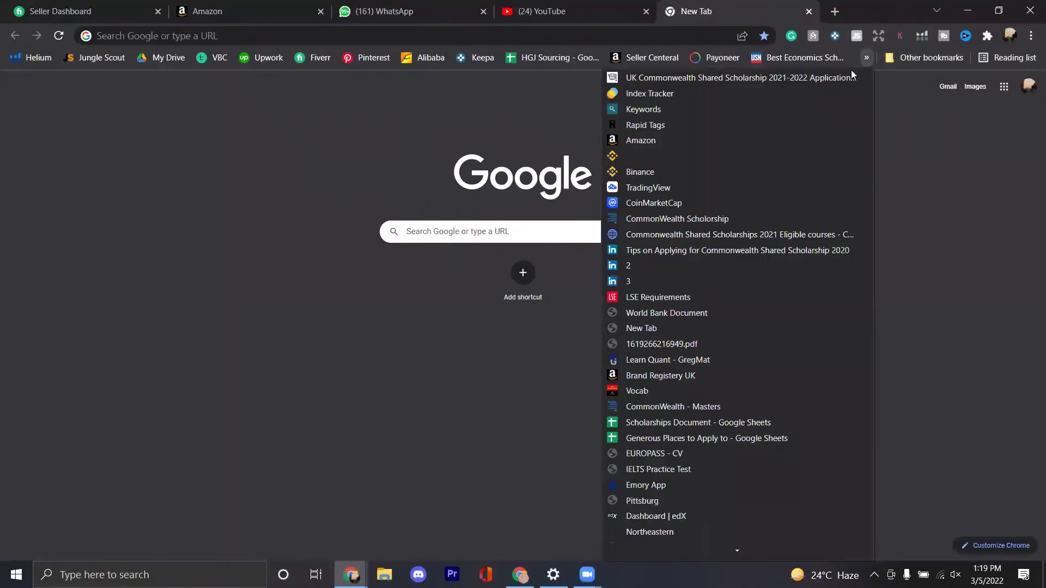
left_click(643, 109)
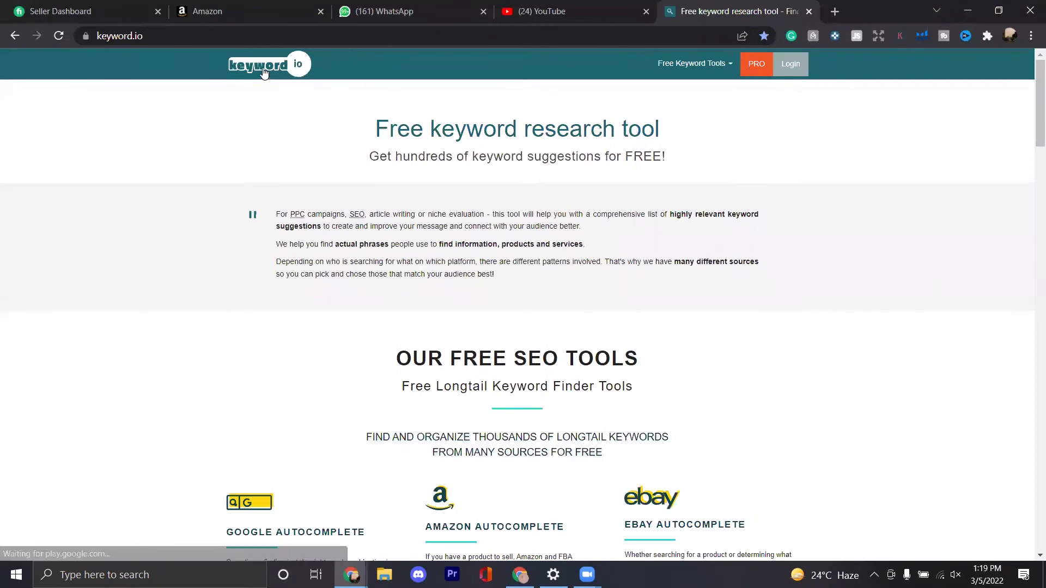
Open keyword.io's Fiverr longtail keyword finder from the Fiverr Autocomplete card.
scroll(424, 121, "down", 4)
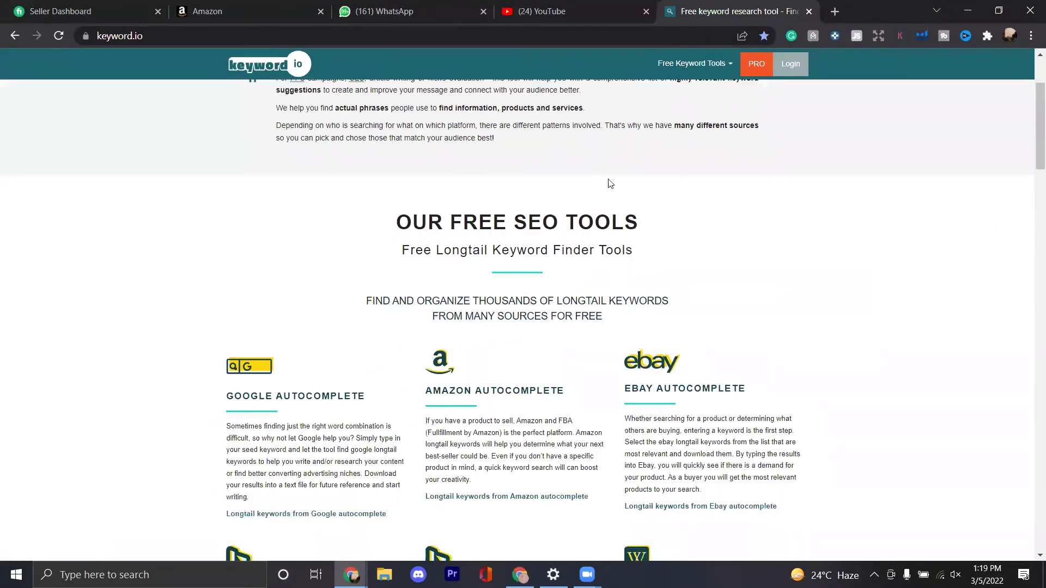
scroll(609, 182, "up", 4)
scroll(545, 103, "down", 5)
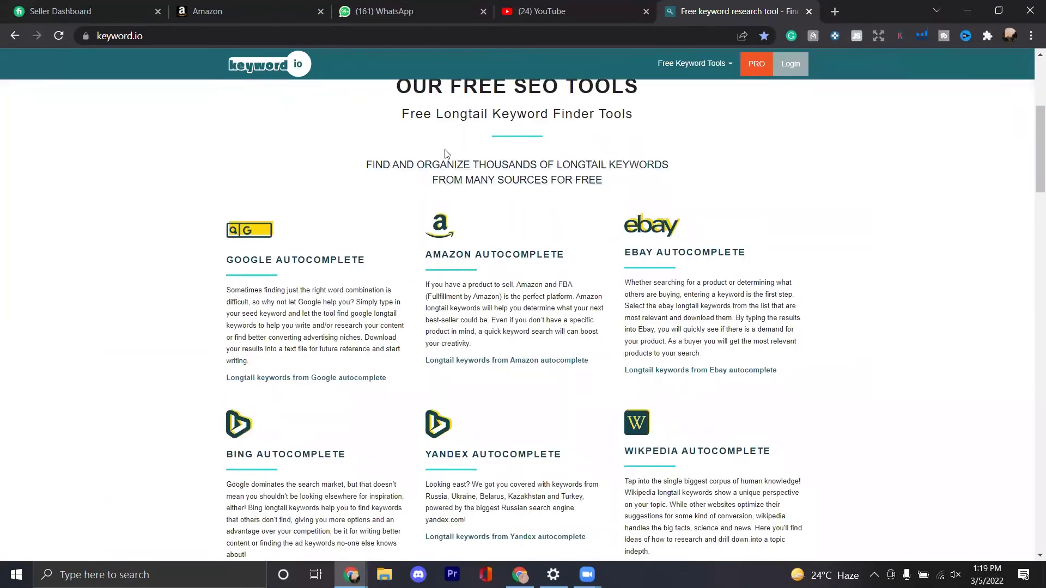
scroll(291, 281, "down", 4)
scroll(662, 363, "down", 3)
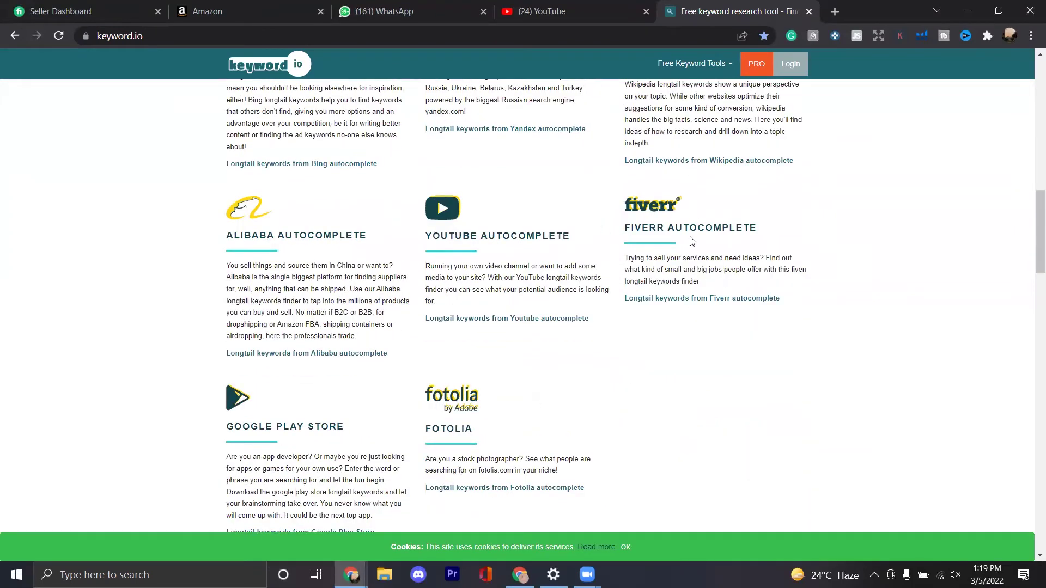
left_click(651, 211)
Dismiss the free-account sign-up prompt and continue without signing in.
scroll(428, 204, "down", 5)
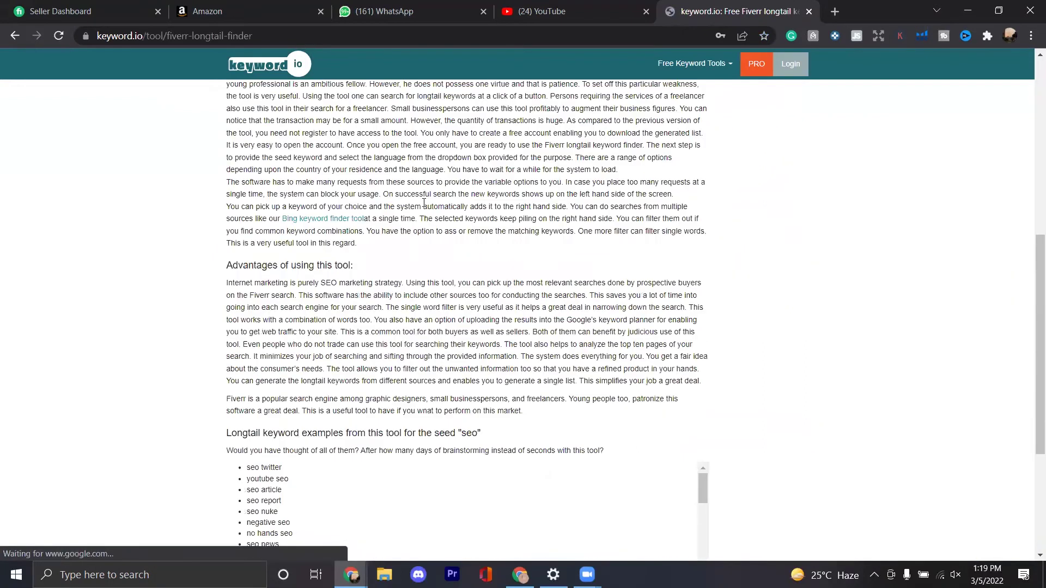
scroll(424, 203, "up", 1)
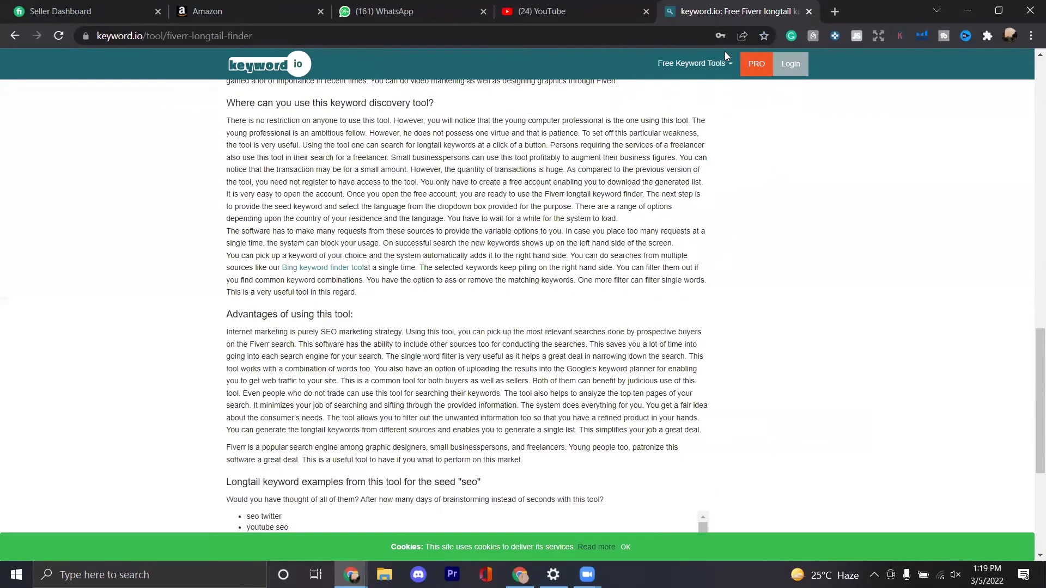
scroll(716, 81, "up", 15)
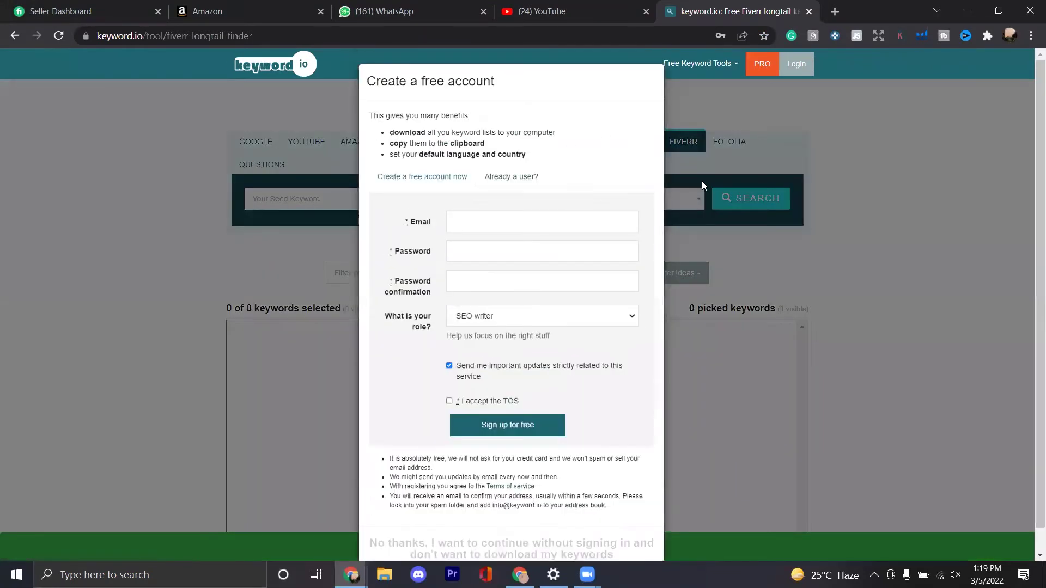
scroll(602, 125, "down", 1)
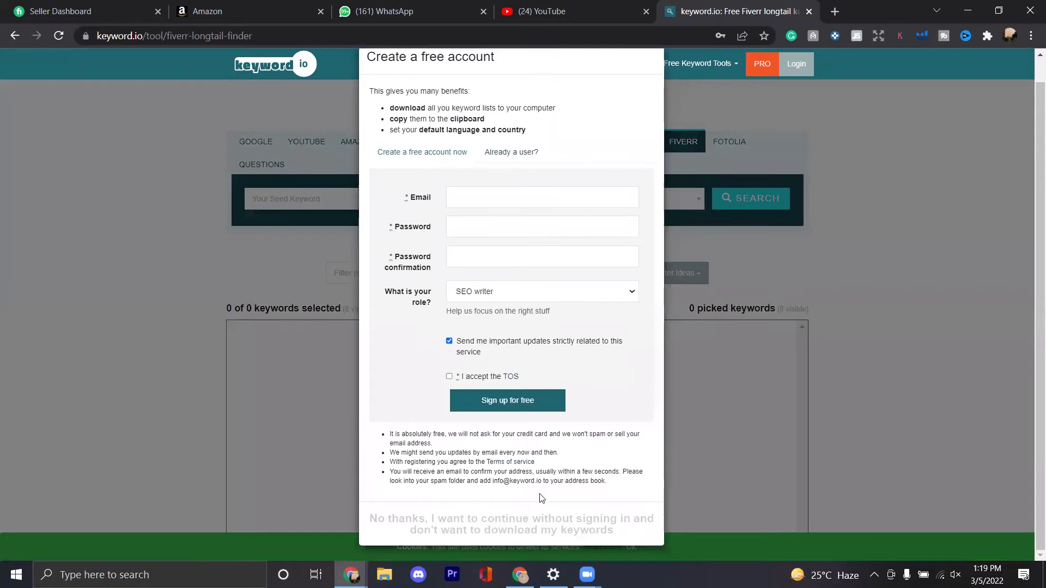
left_click(517, 520)
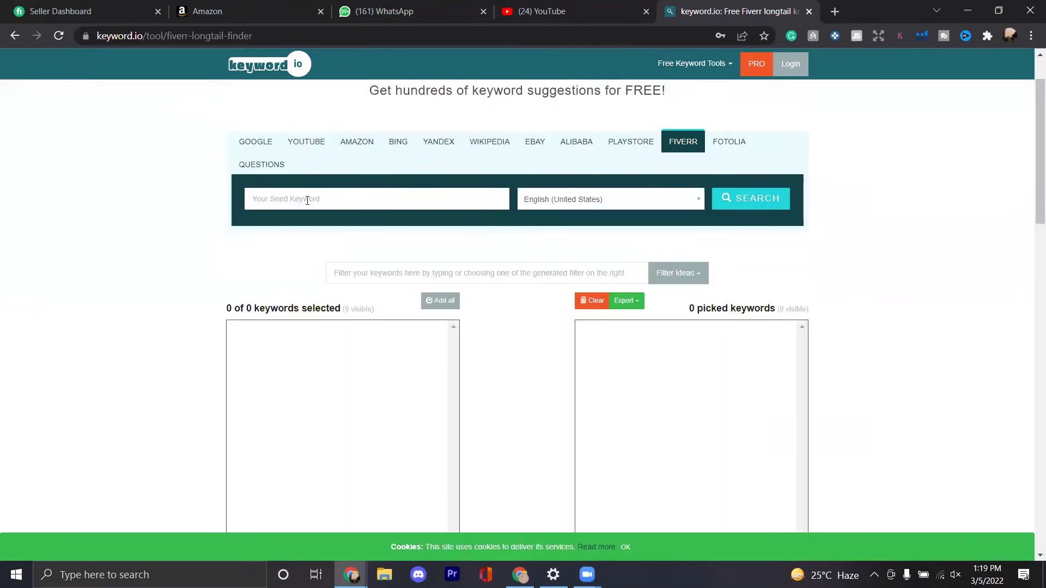
Search keyword.io for Fiverr longtail keywords on 'writing', review the 128 suggestions, then minimize.
type("wi")
type("iting")
key("Return")
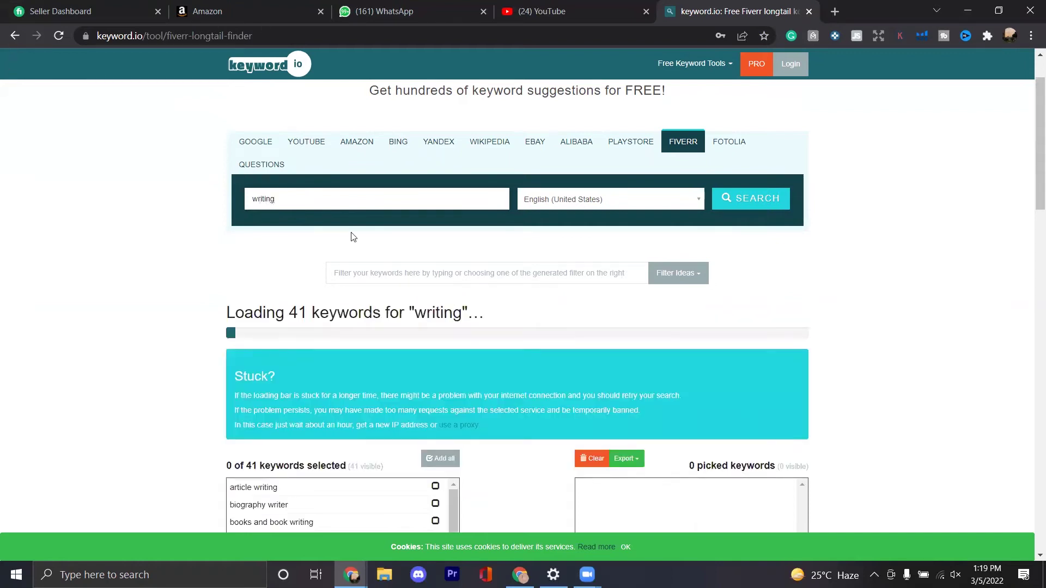
scroll(339, 311, "down", 4)
scroll(354, 354, "down", 8)
scroll(323, 319, "down", 15)
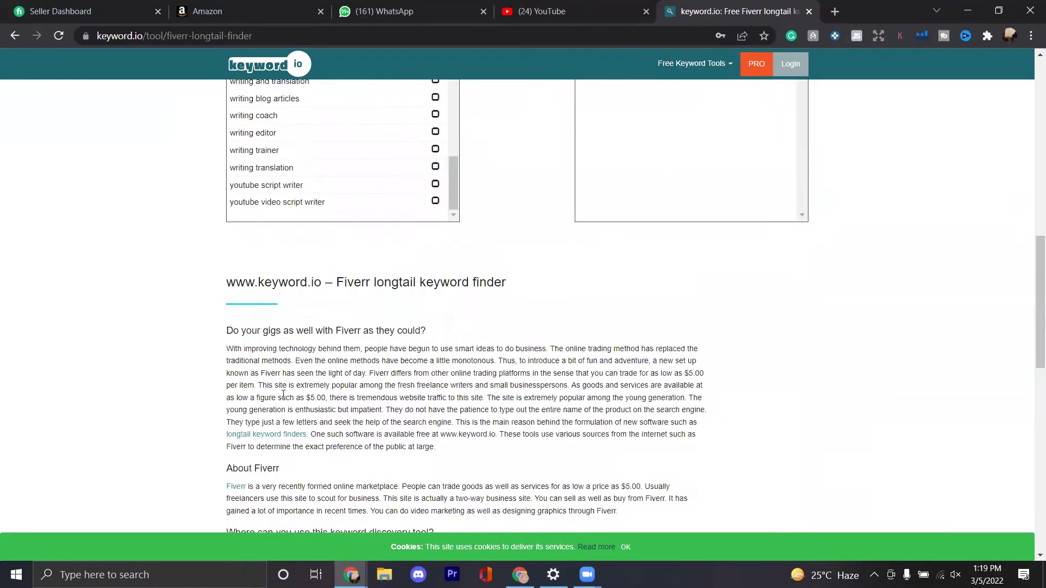
scroll(211, 273, "down", 1)
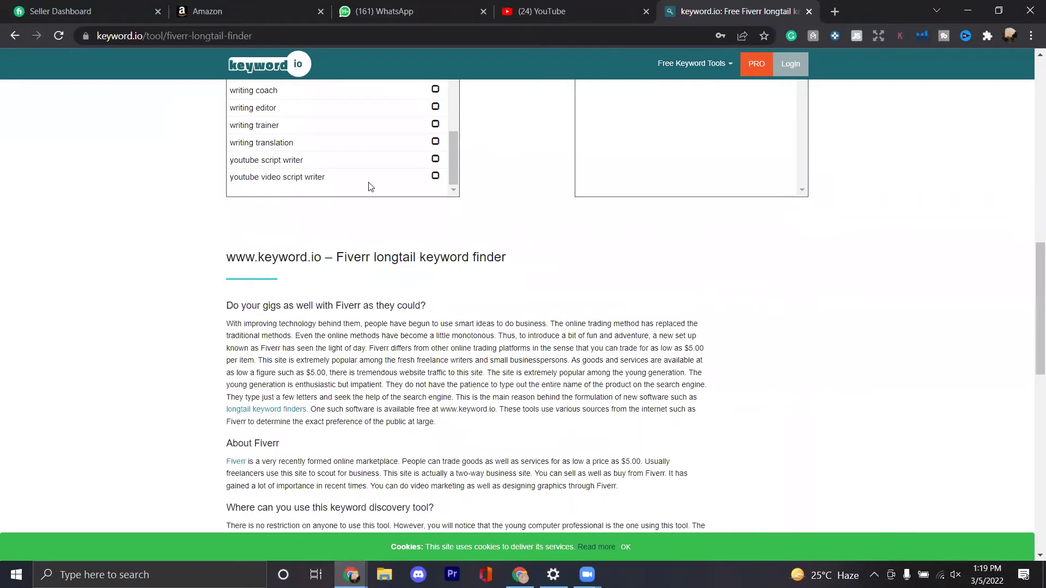
scroll(327, 245, "up", 10)
scroll(360, 238, "up", 5)
scroll(463, 206, "up", 3)
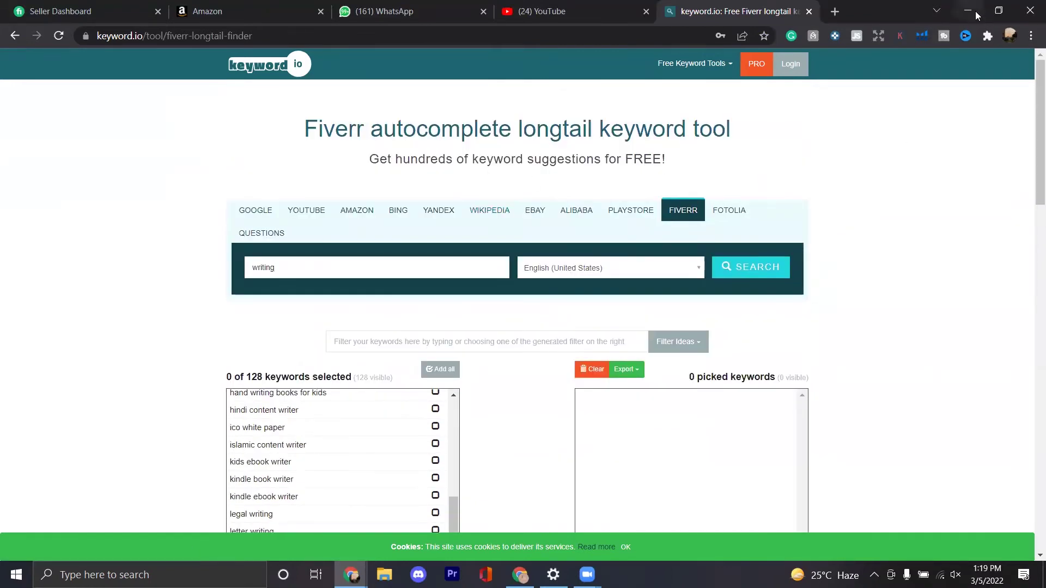
left_click(967, 10)
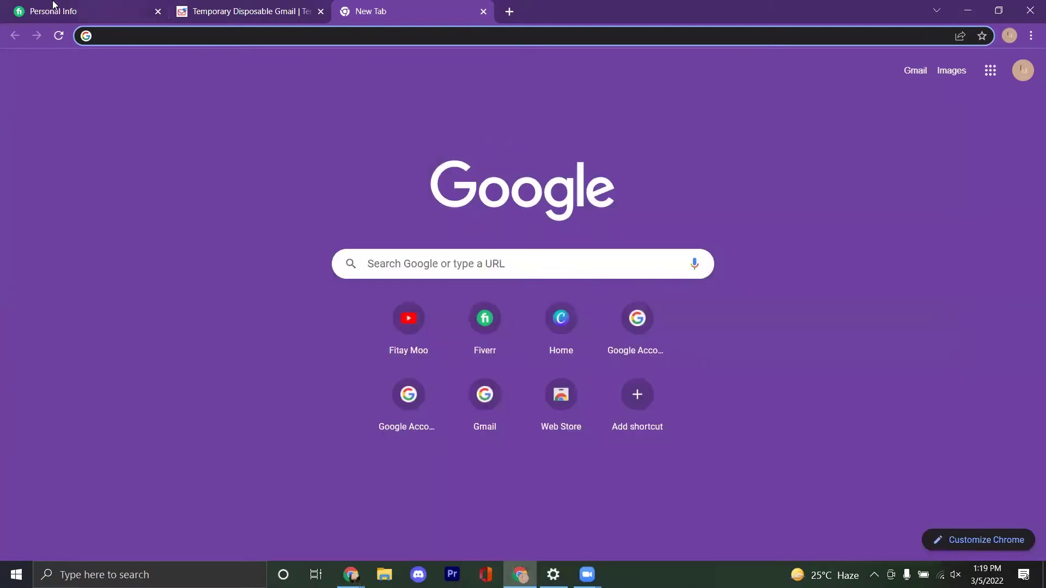
Write a Description bio: professional website designer, 5 years' experience, around 50 professional websites.
left_click(53, 8)
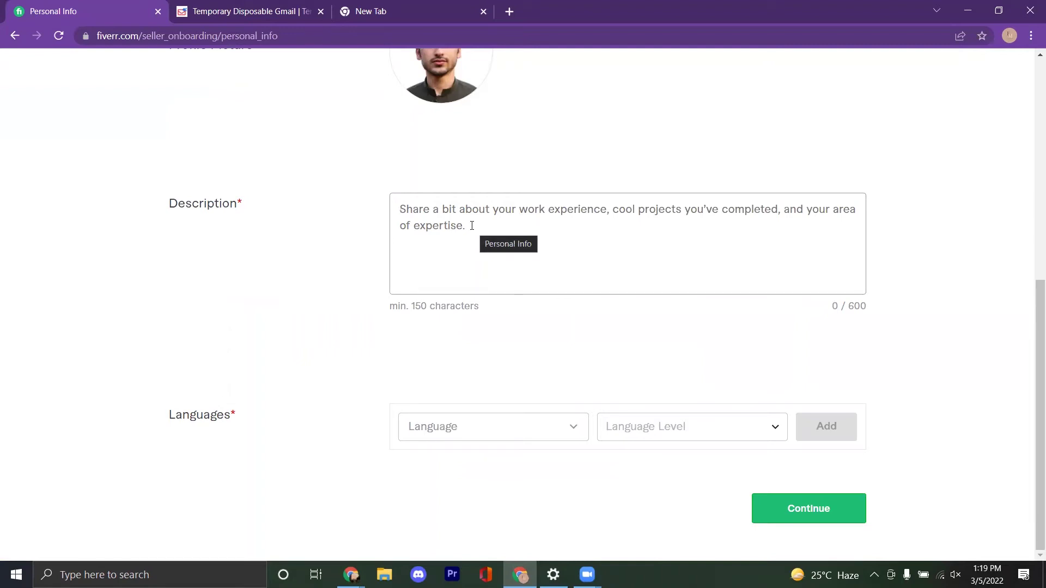
type("I")
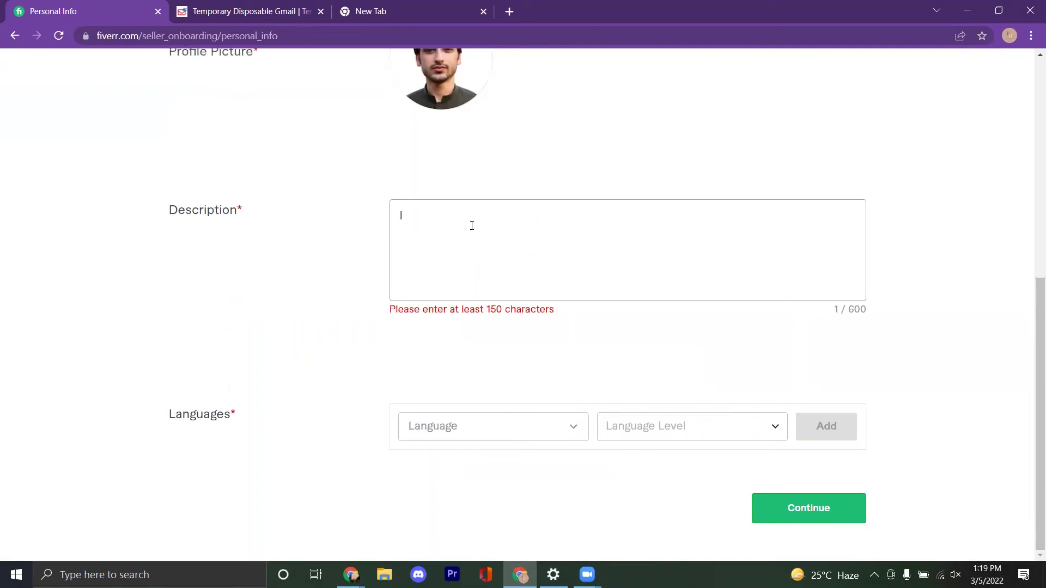
type(" am a pro")
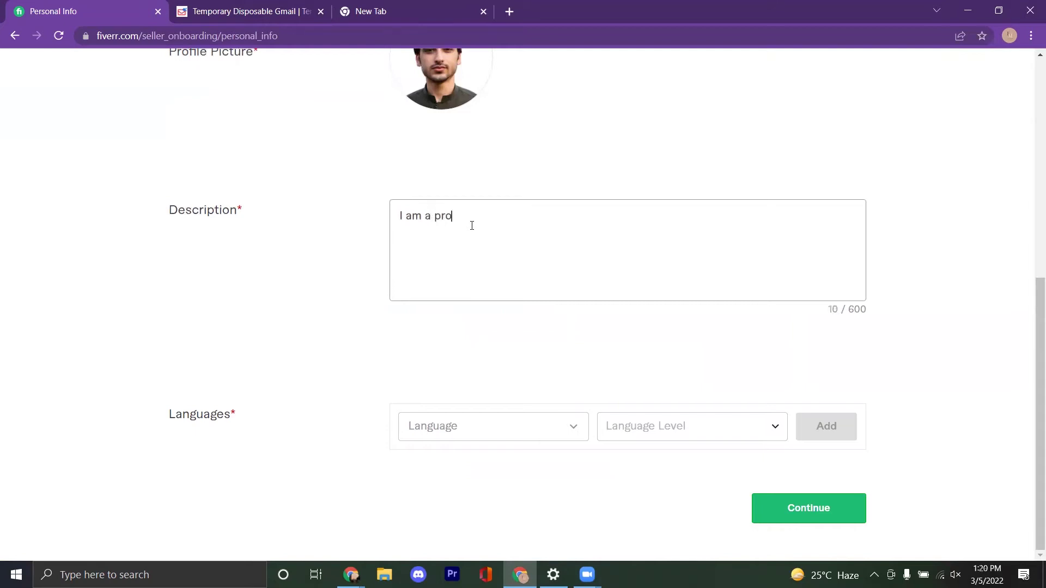
type("fessional websiter")
key("BackSpace")
type("d")
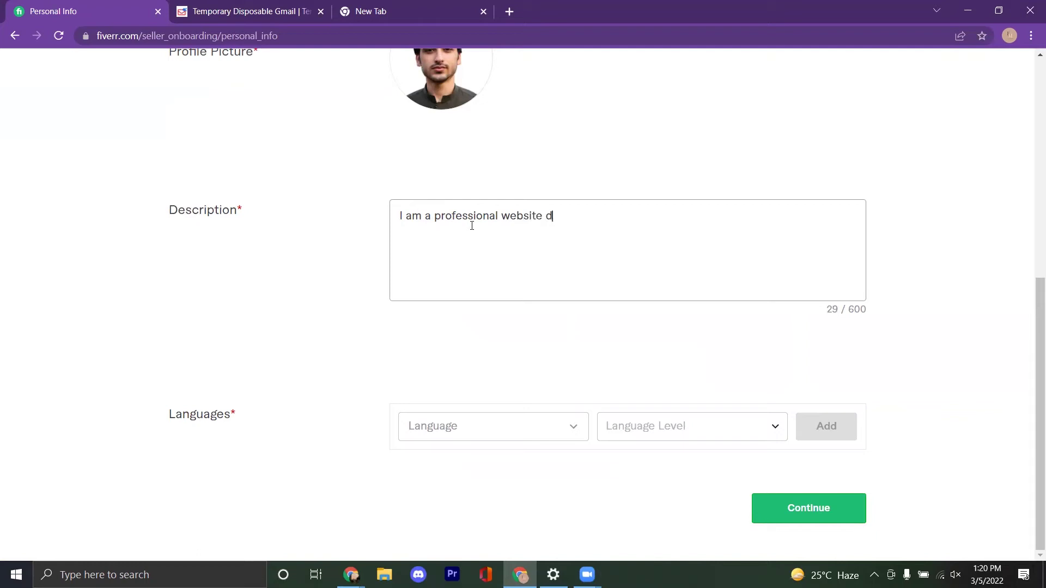
type("esigner with an")
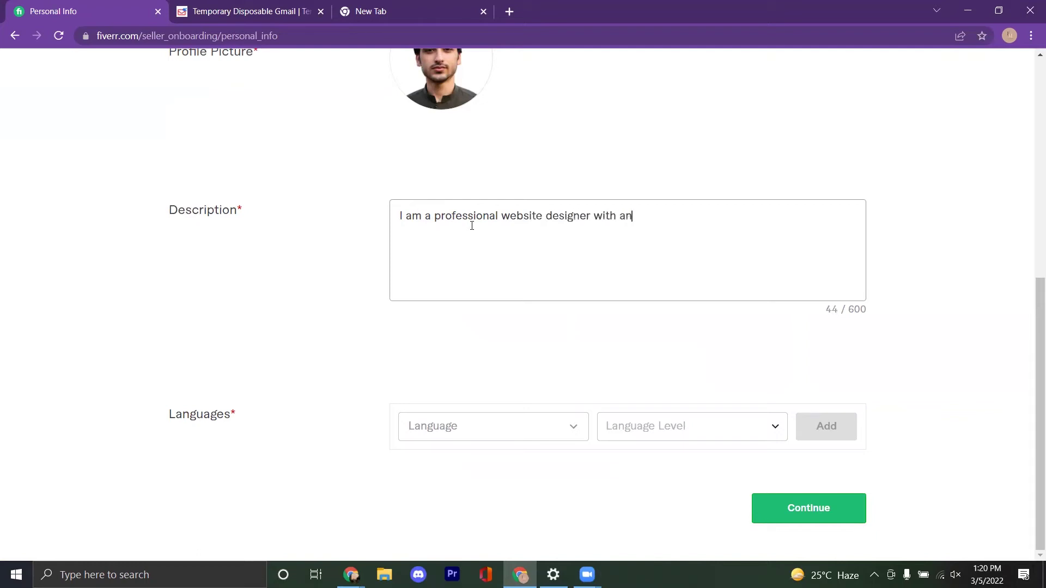
type(" experience of 5 years.")
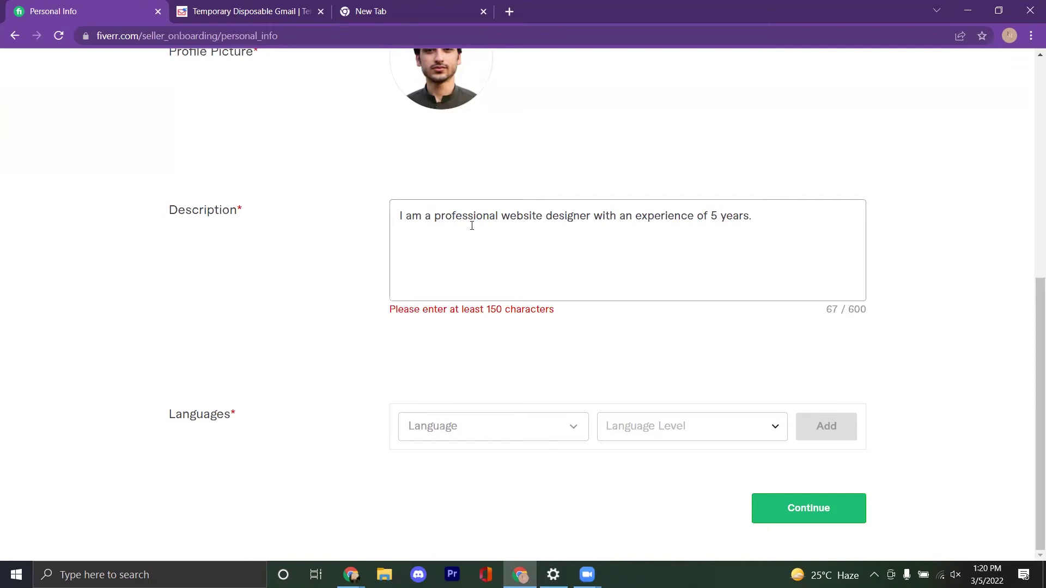
type("During the periord,")
key("BackSpace")
key("BackSpace")
key("BackSpace")
key("BackSpace")
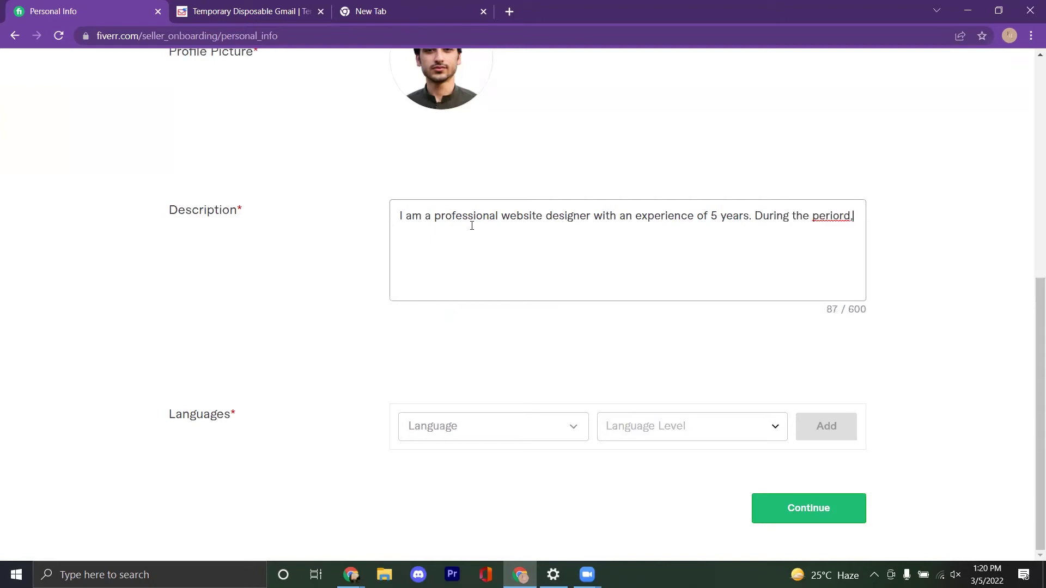
type("d, I worked in different multinationa")
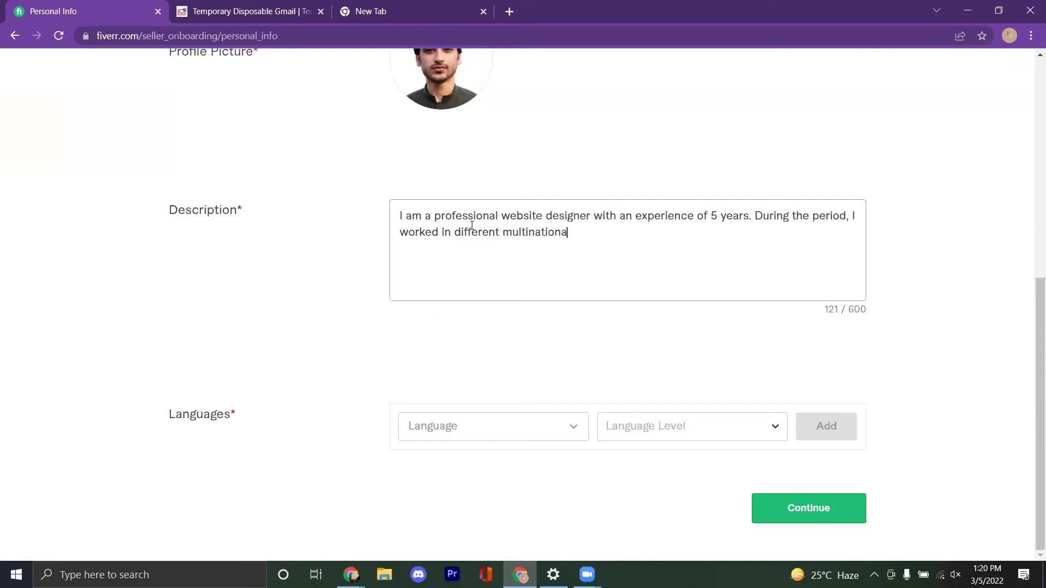
type("l companies and have ")
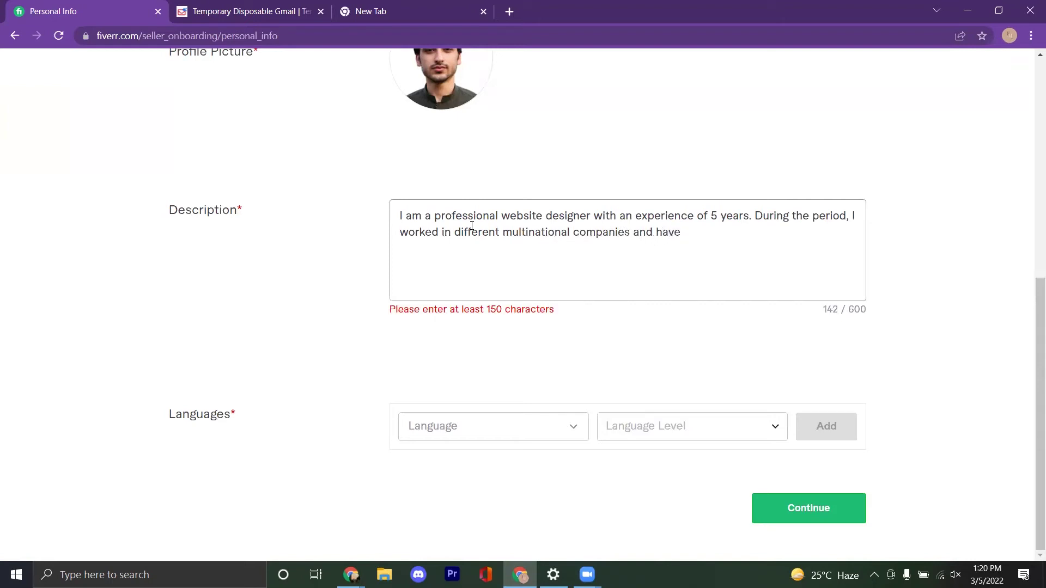
type("design")
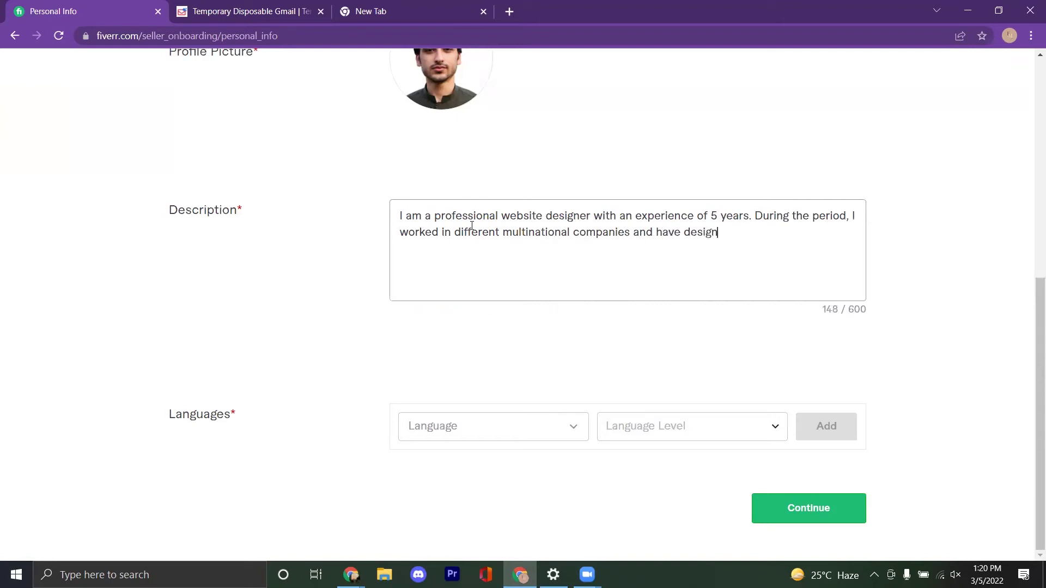
type("ed around50 we")
key("BackSpace")
key("BackSpace")
type("professional we")
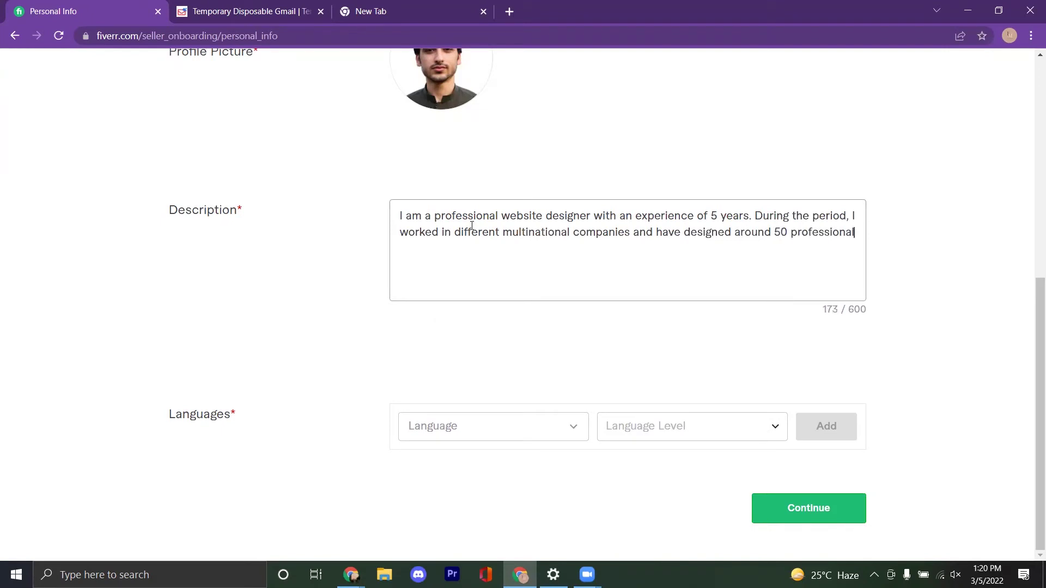
type("bsites..............")
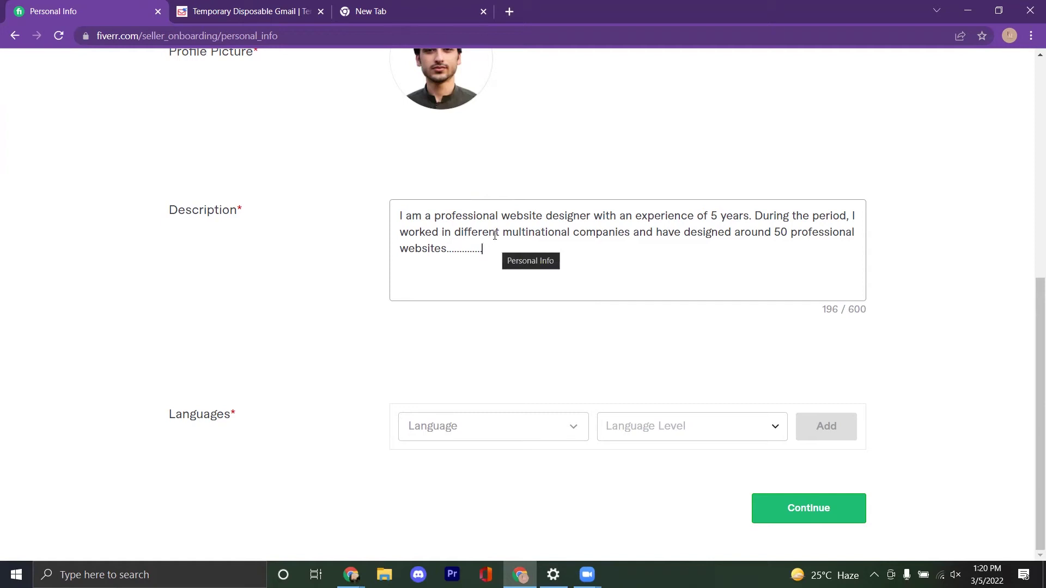
Add English at Fluent proficiency to the Personal Info languages list.
left_click(551, 438)
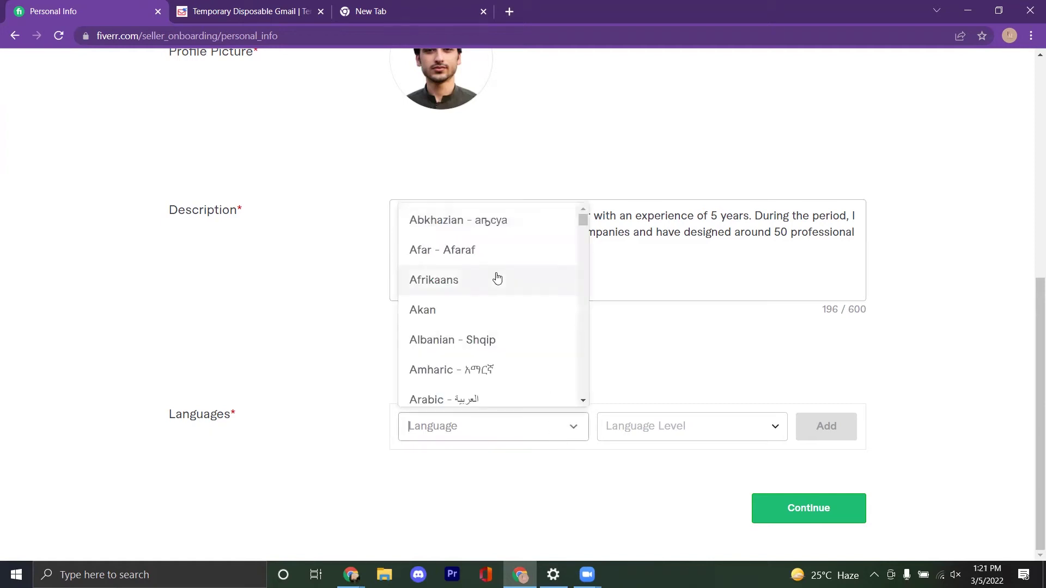
type("en")
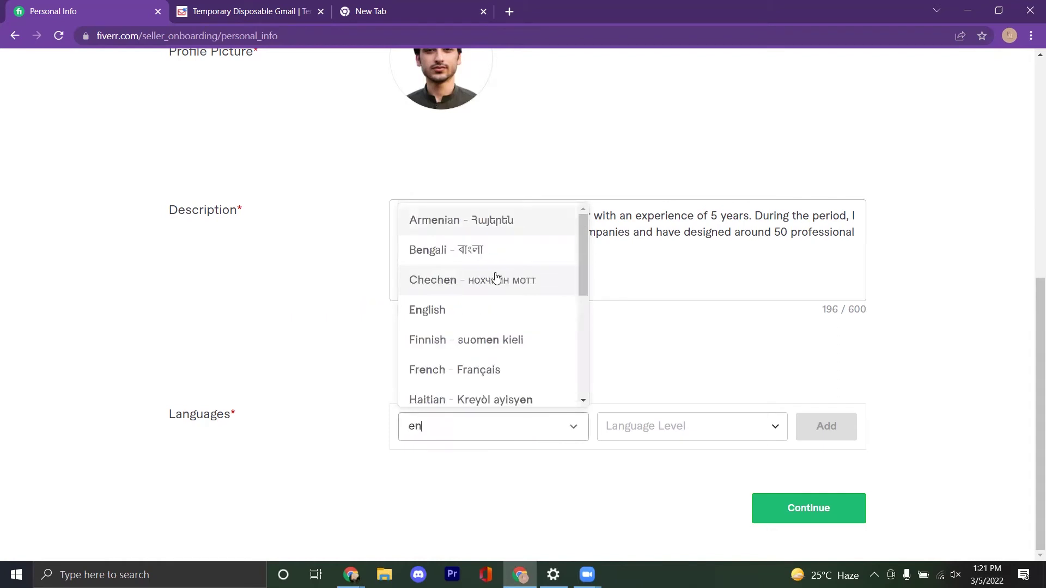
type("gl")
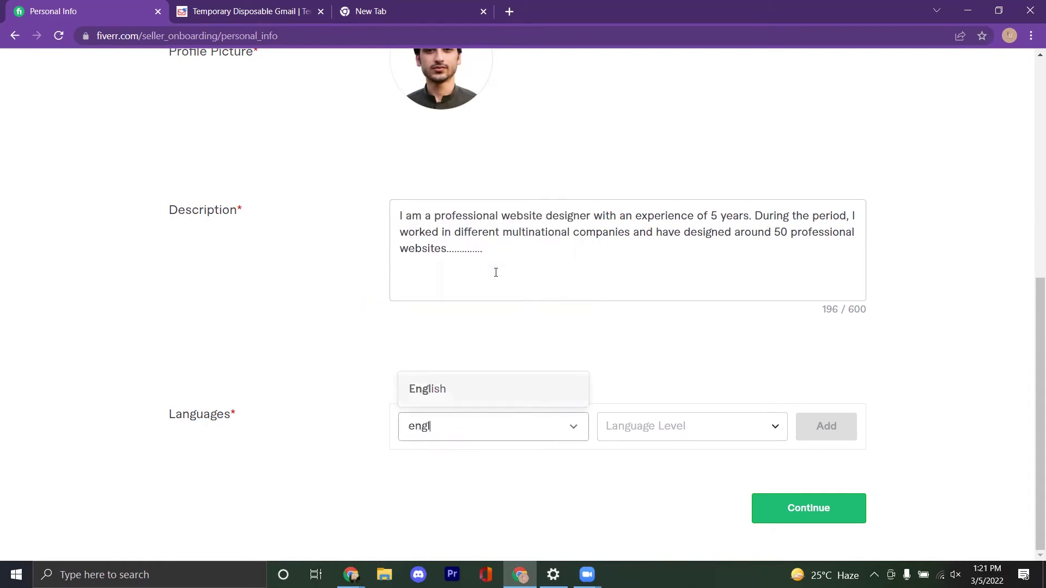
left_click(522, 398)
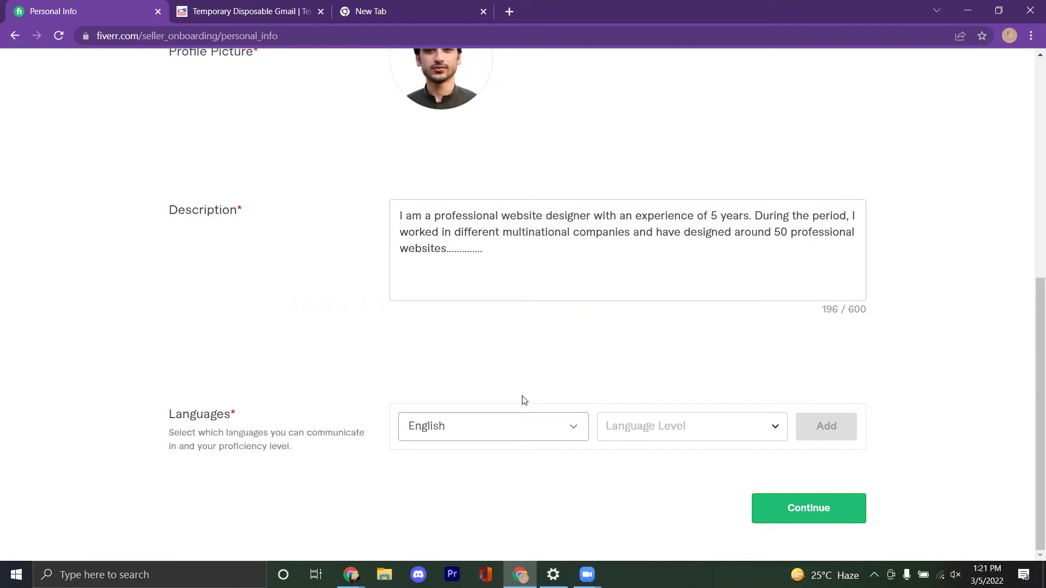
left_click(669, 438)
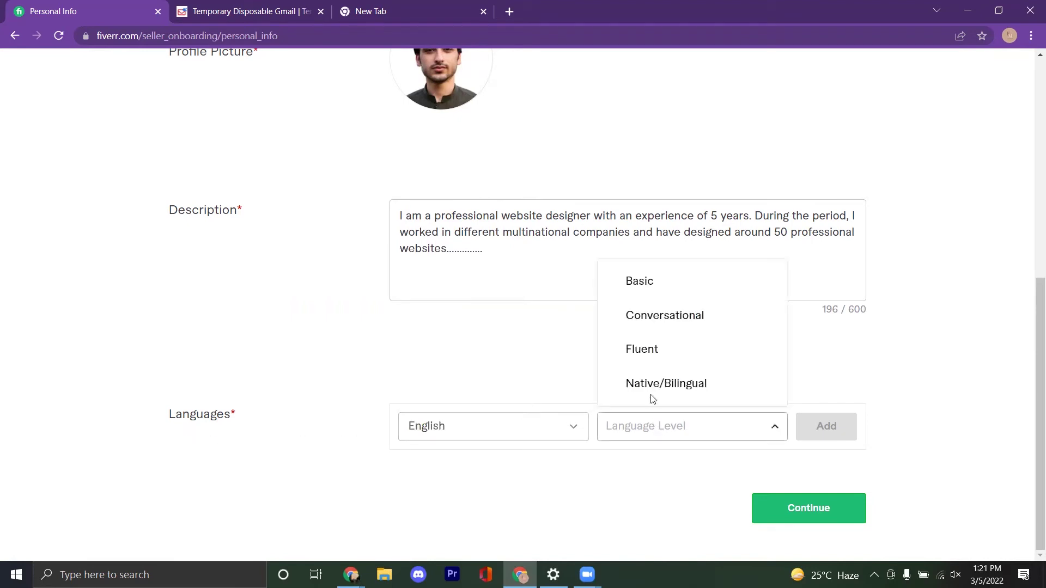
left_click(653, 352)
left_click(834, 434)
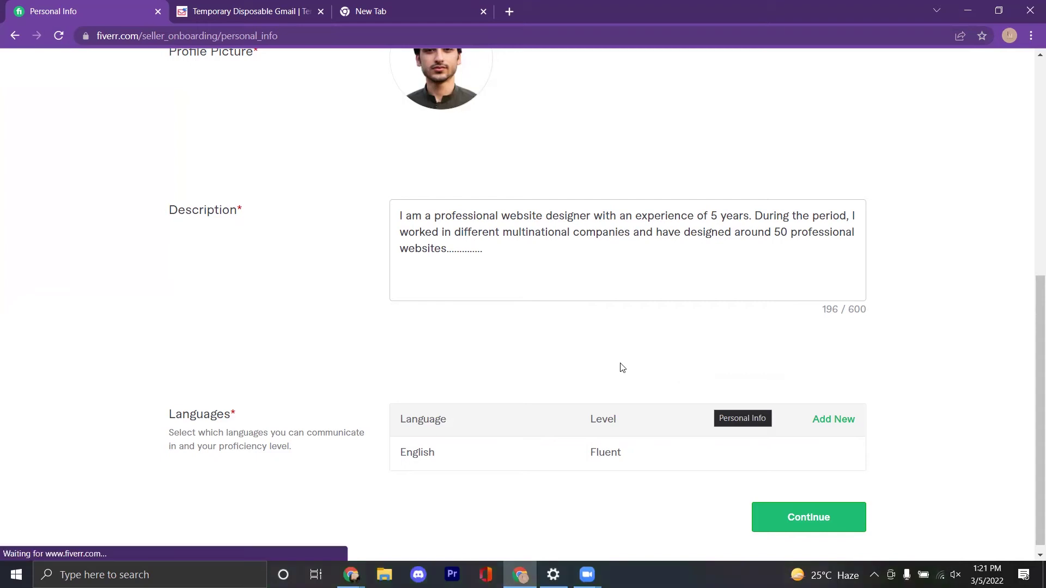
left_click(340, 13)
Load fiverr.com and search services for 'likhne wala chahiye', which returns no results.
type("f")
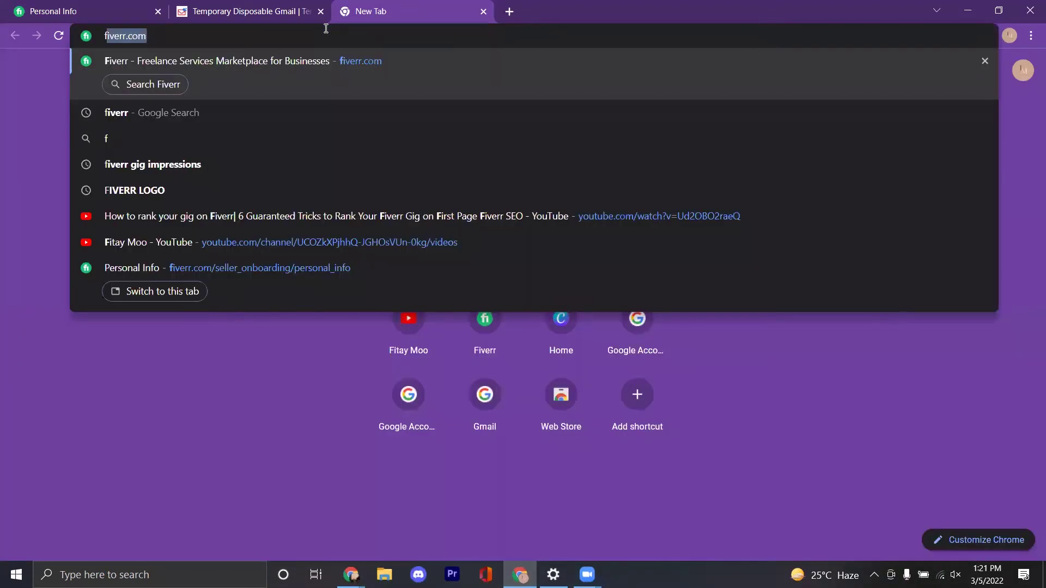
key("Return")
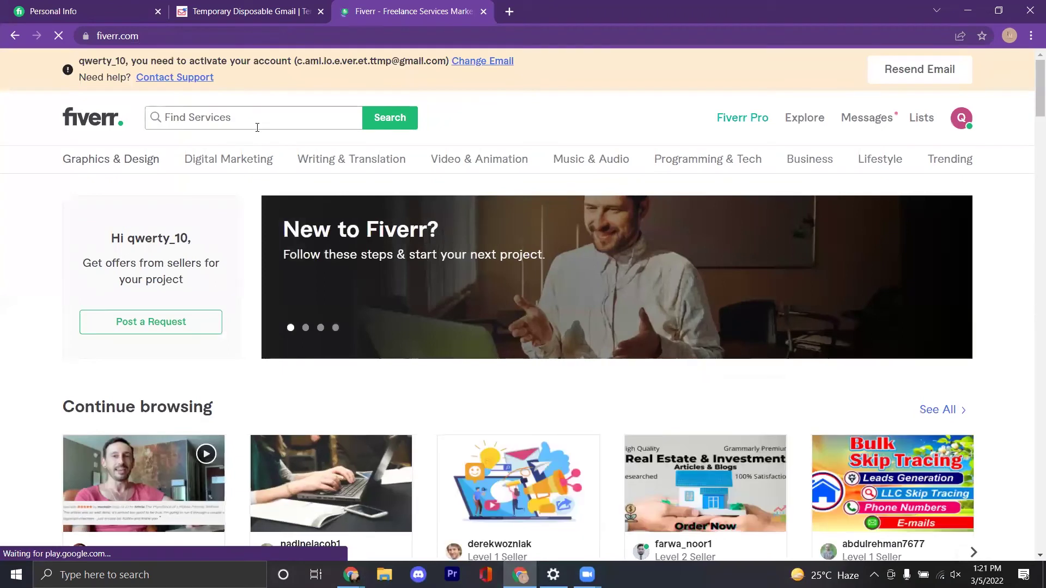
type("cod")
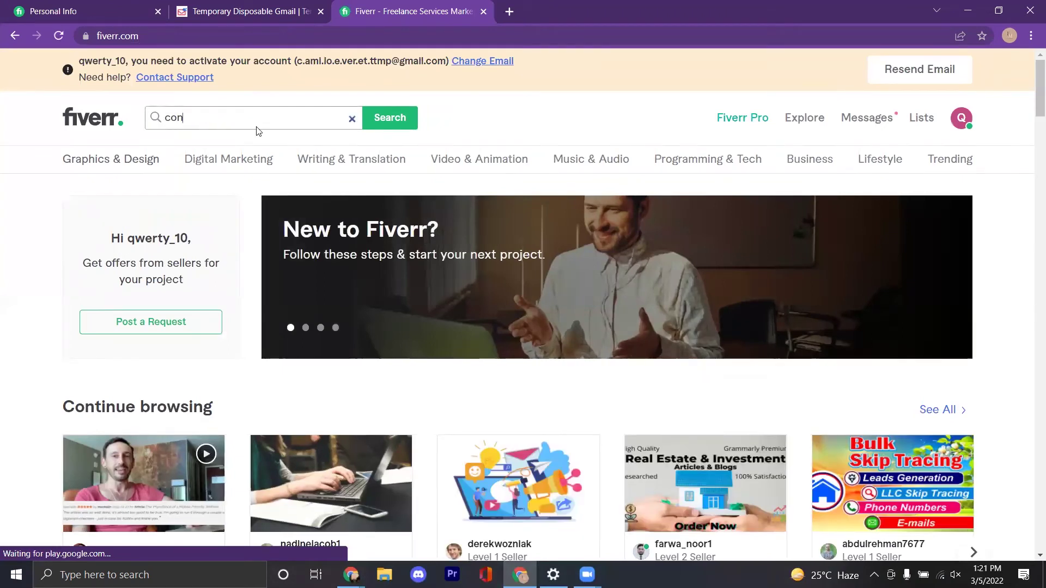
type("likhne wala chahn")
key("BackSpace")
type("iye")
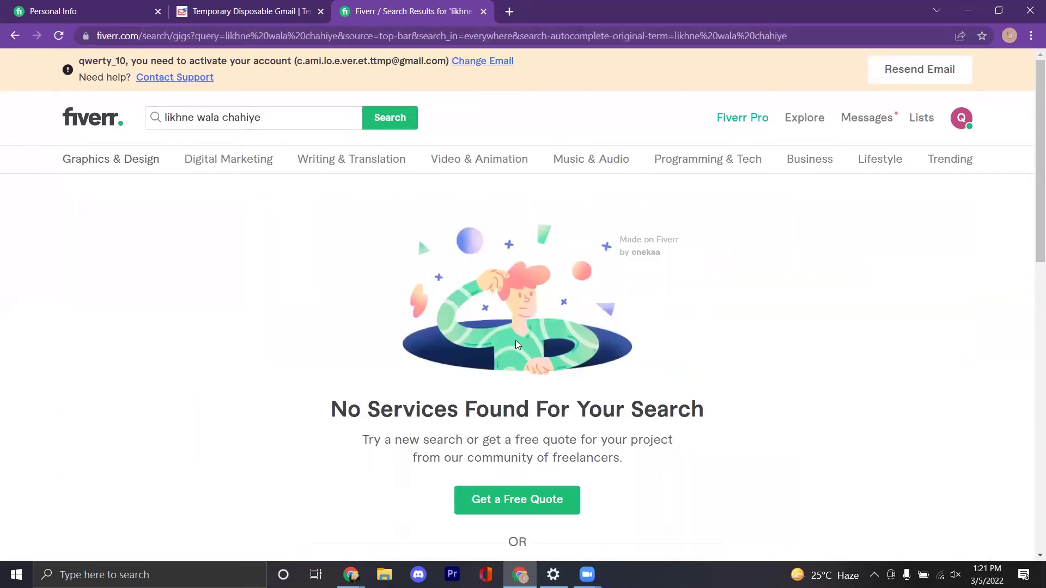
left_click(272, 122)
triple_click(272, 121)
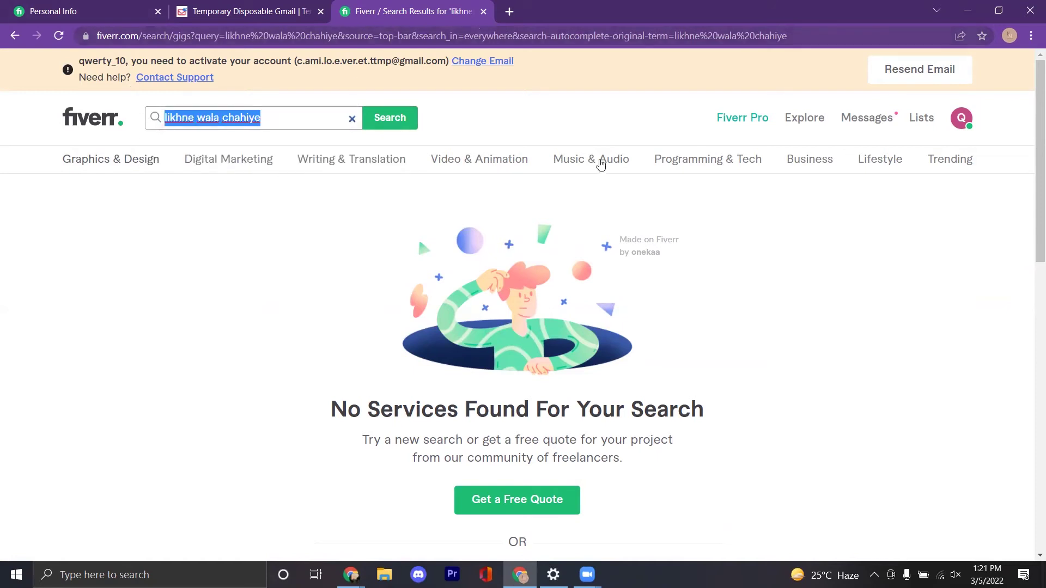
left_click(541, 68)
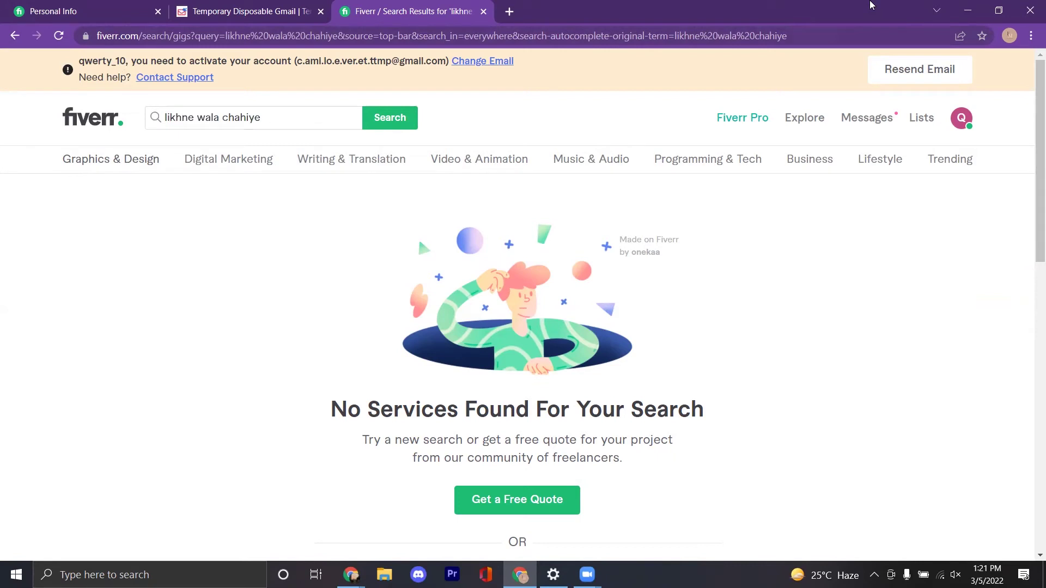
key("ctrl+t")
Translate 'content writer' to Spanish in Google's translator and select 'Escritora de contenido'.
type("span")
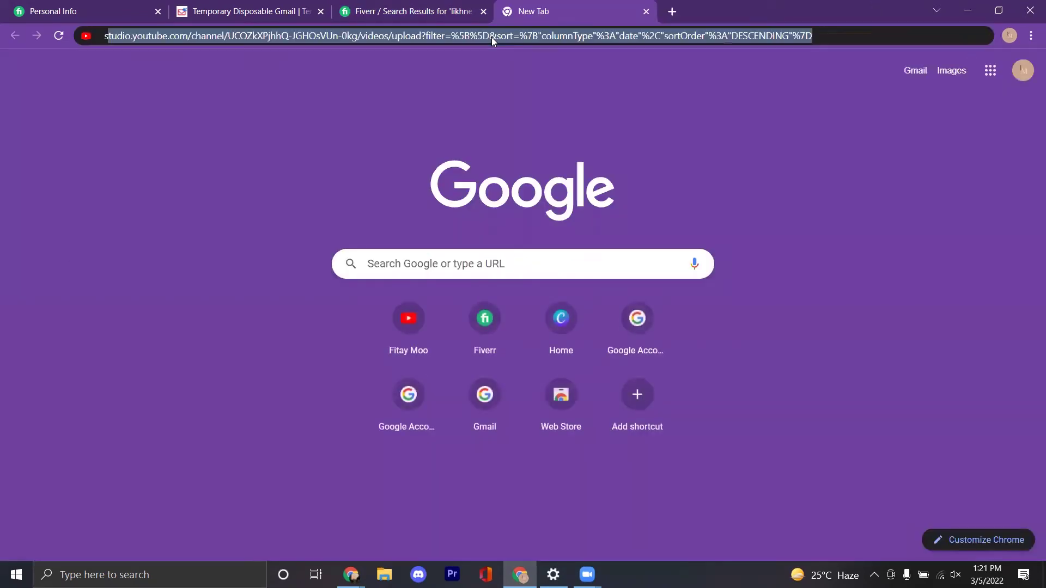
type("ish")
key("Return")
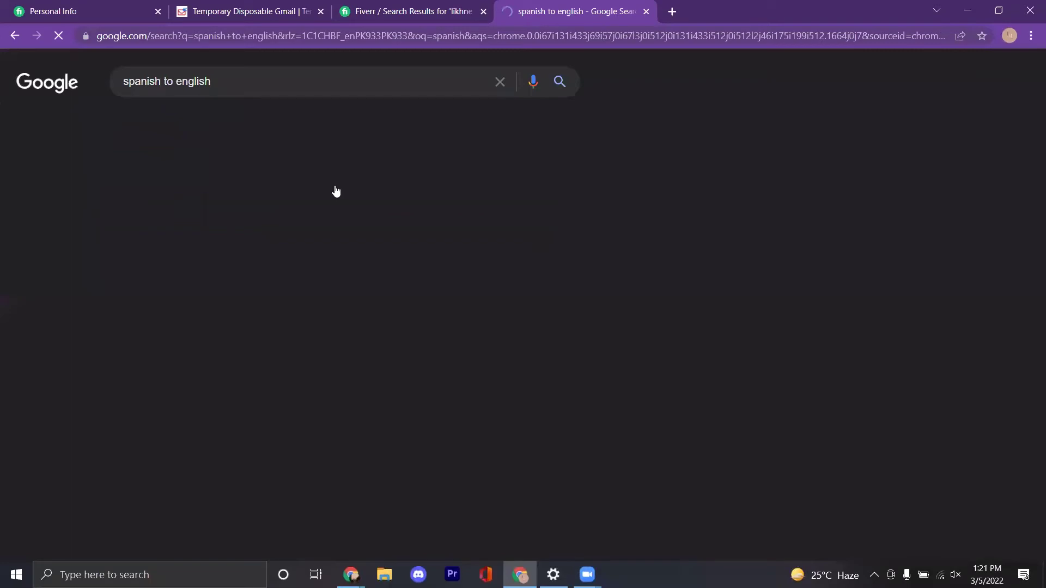
left_click(232, 218)
type("cone")
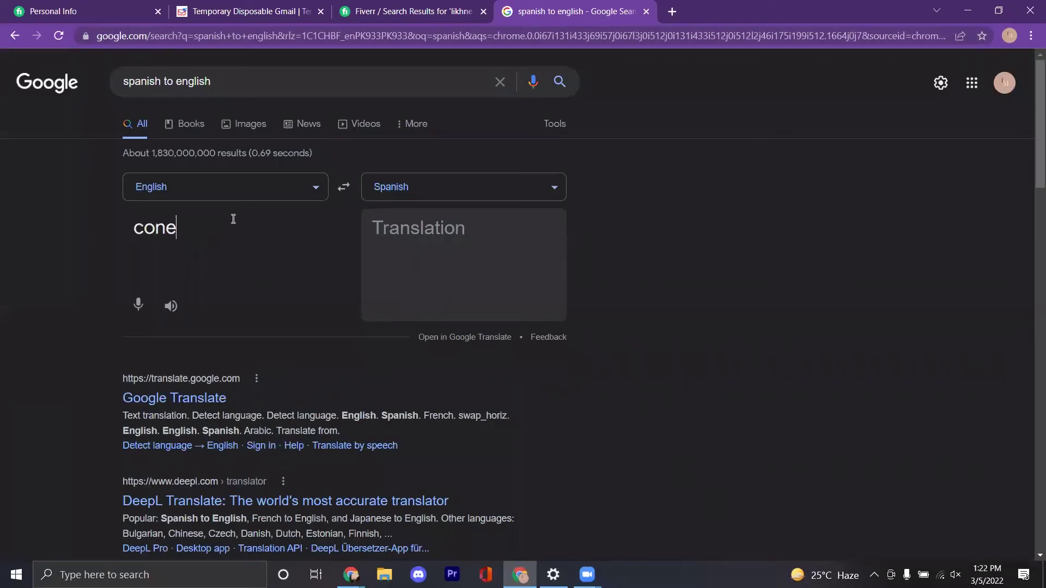
key("BackSpace")
type("tnet")
key("BackSpace")
key("BackSpace")
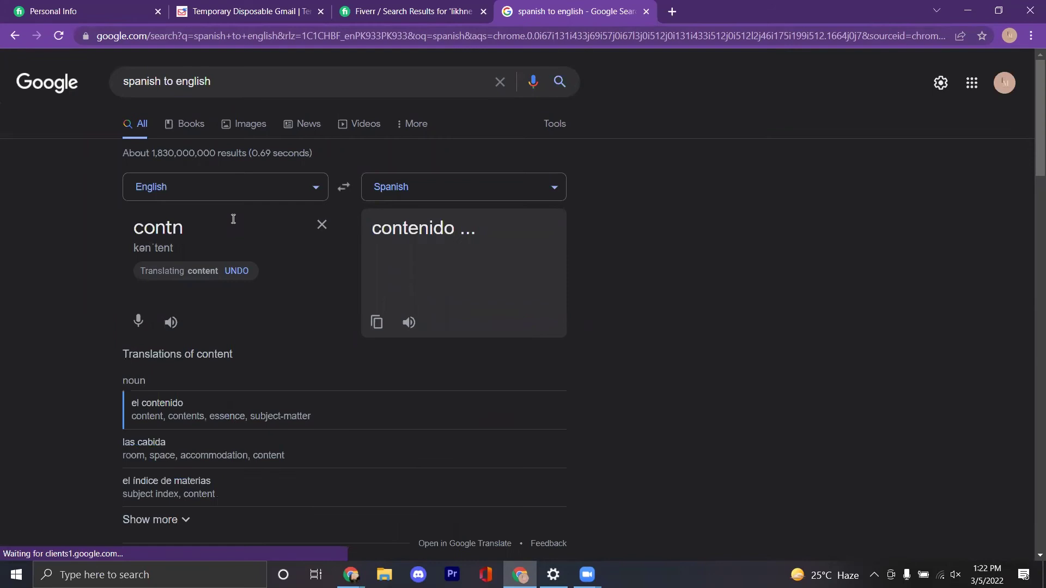
key("BackSpace")
type("ent writer")
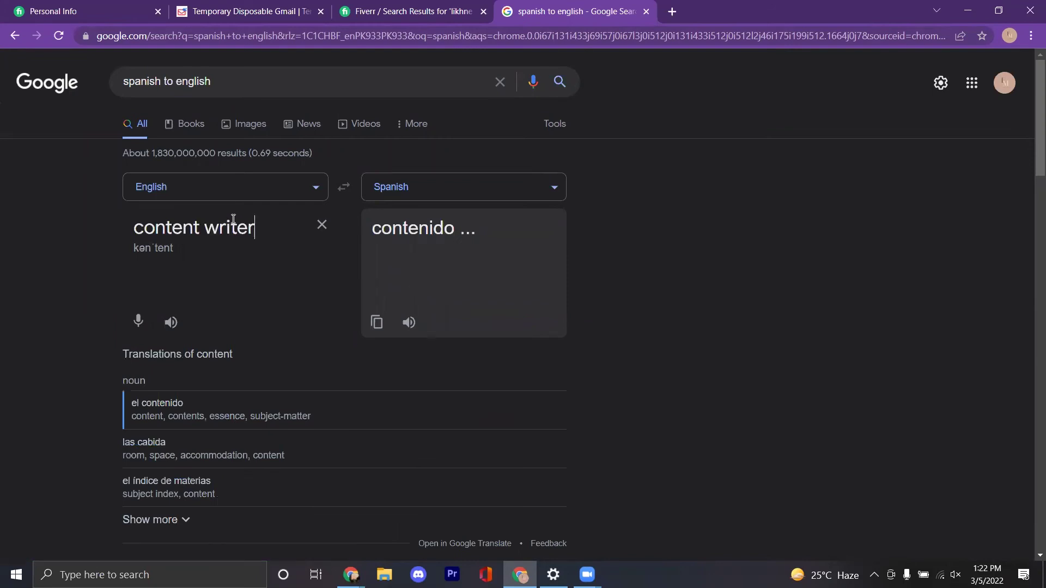
left_click_drag(456, 254, 375, 228)
key("ctrl+c")
Search Fiverr services for the pasted 'Escritora de contenido' and browse the 24 results.
left_click(109, 11)
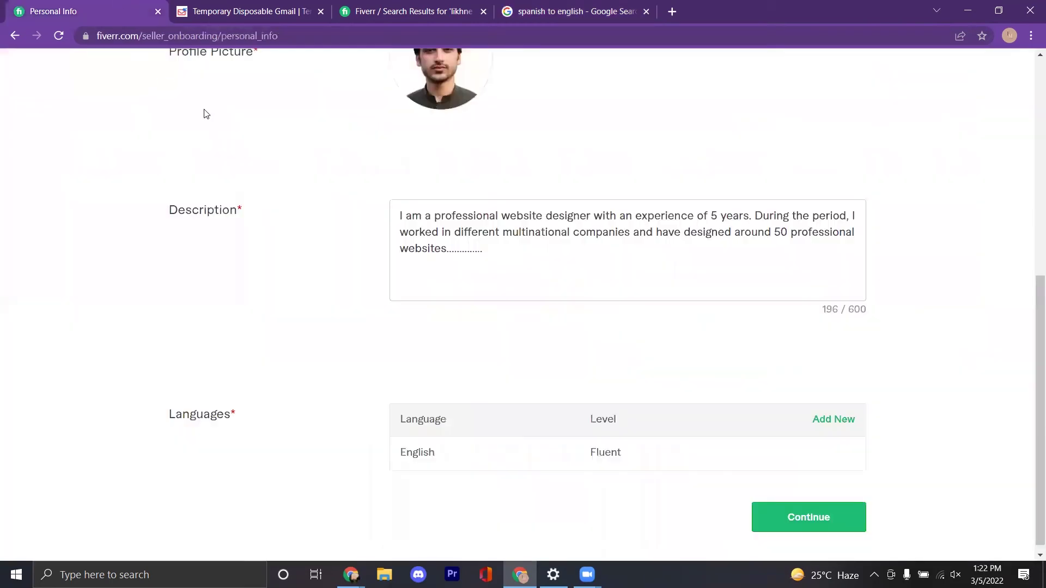
scroll(311, 231, "up", 3)
left_click(363, 12)
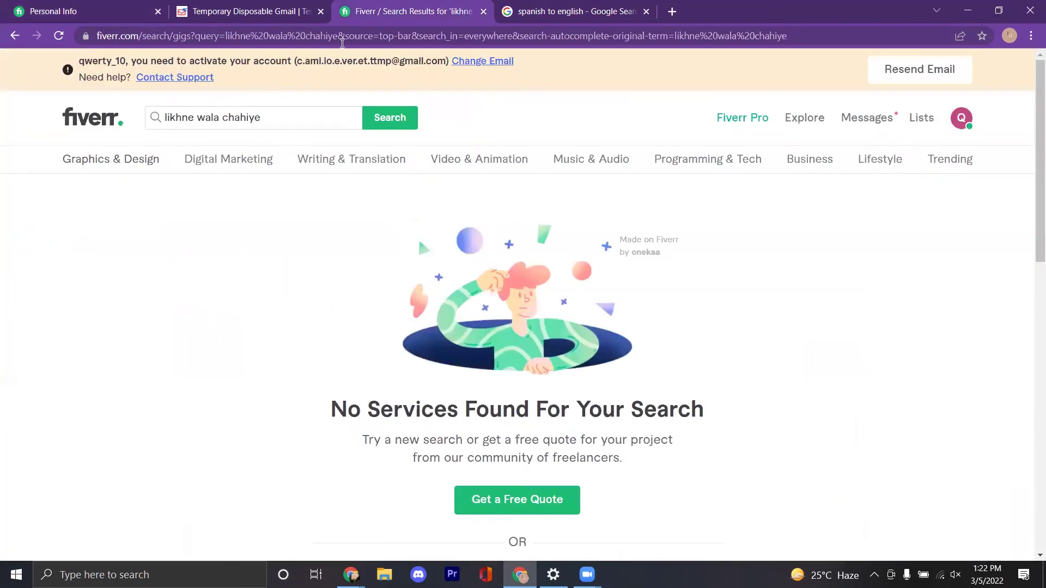
triple_click(234, 117)
key("ctrl+v")
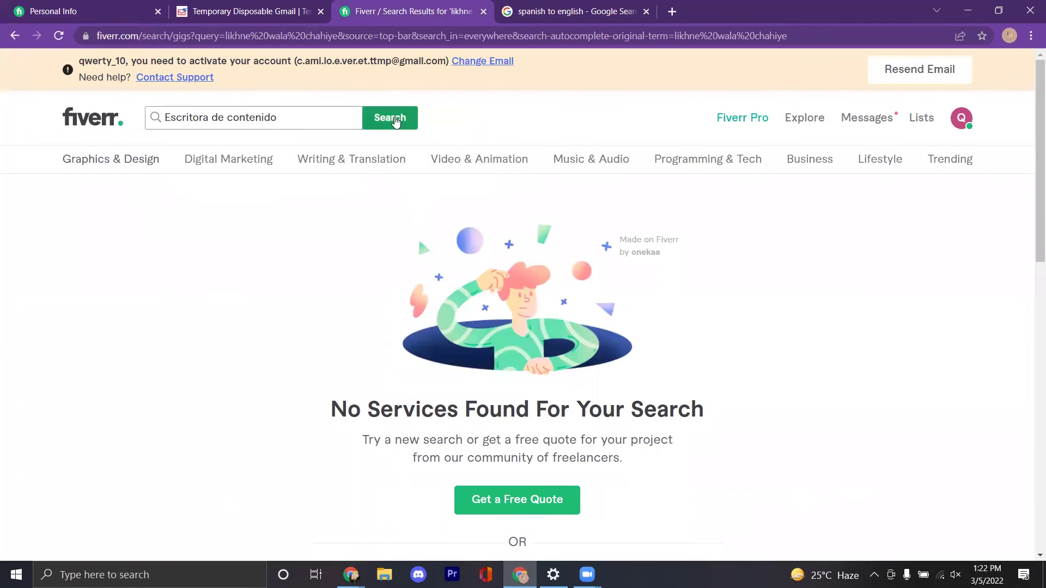
left_click(389, 121)
scroll(261, 282, "down", 3)
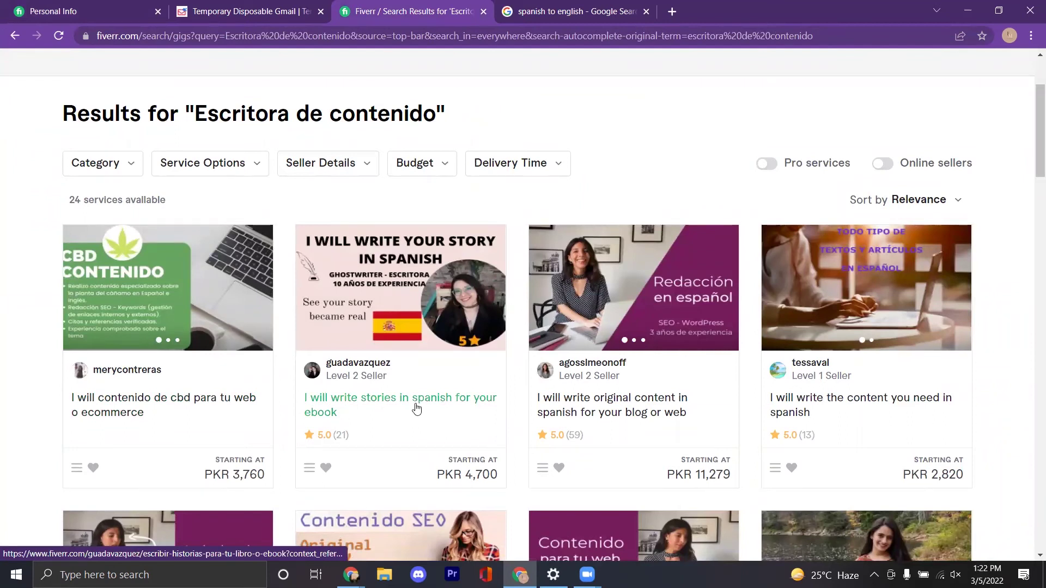
scroll(409, 408, "down", 3)
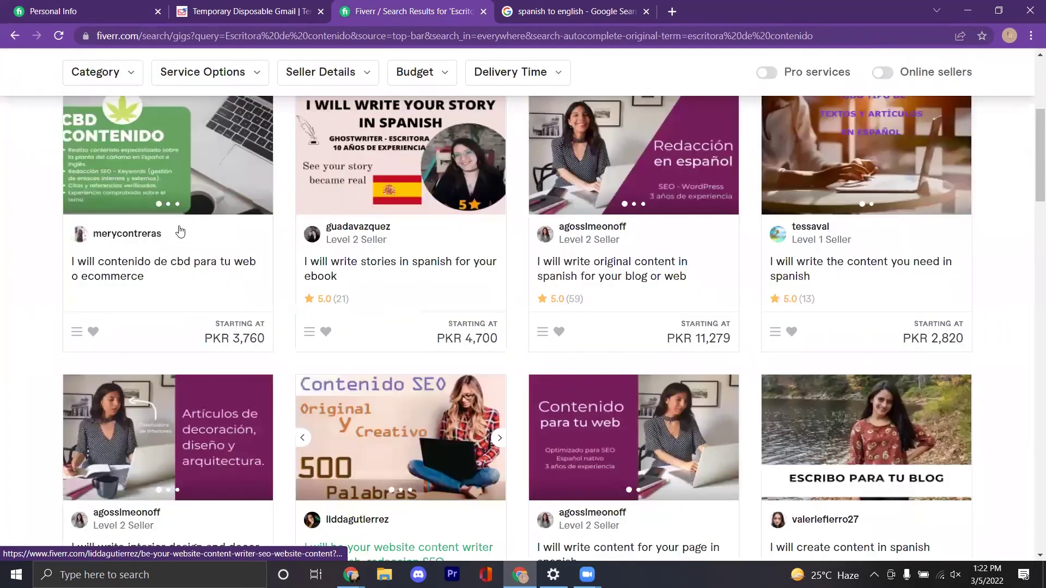
scroll(247, 114, "up", 5)
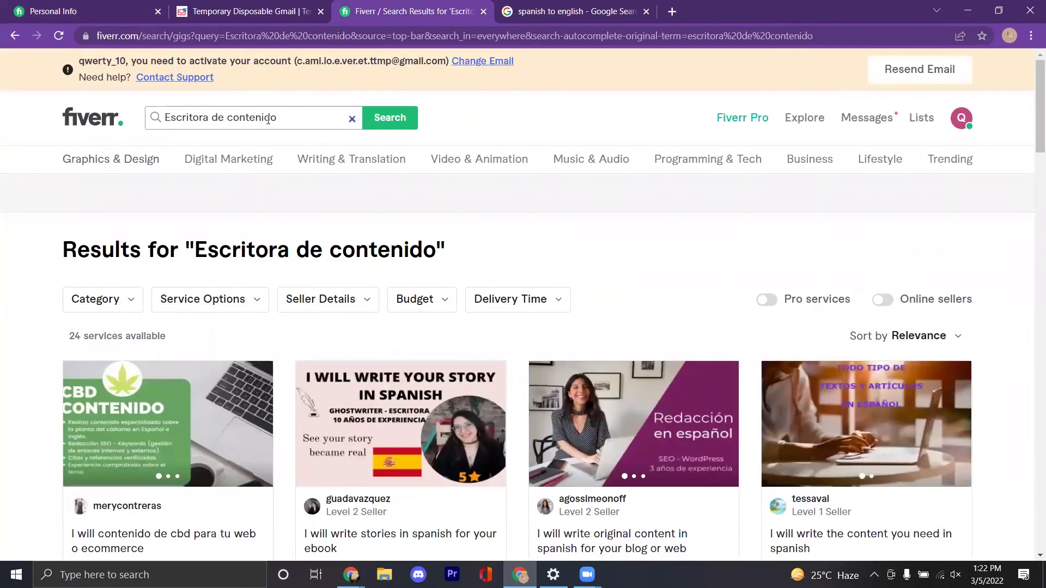
scroll(401, 358, "down", 3)
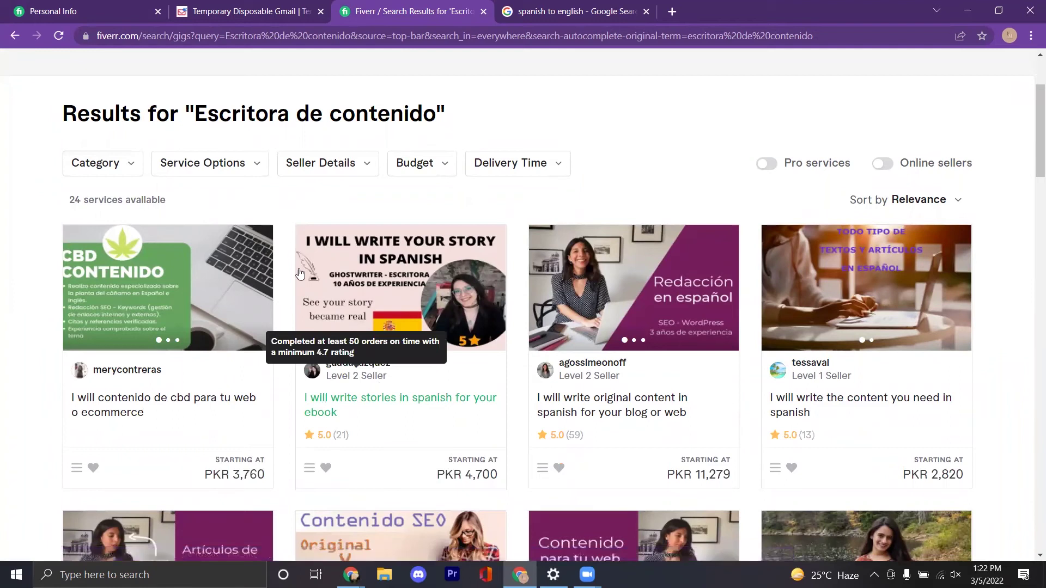
Glance at the results again, then return to the Personal Info form.
left_click(87, 11)
scroll(474, 464, "down", 4)
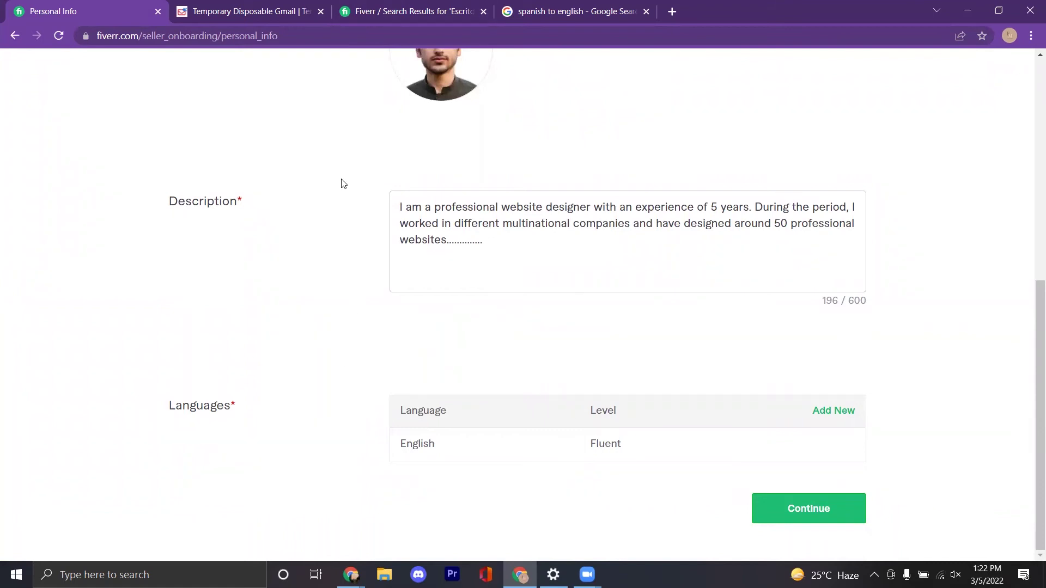
left_click(382, 11)
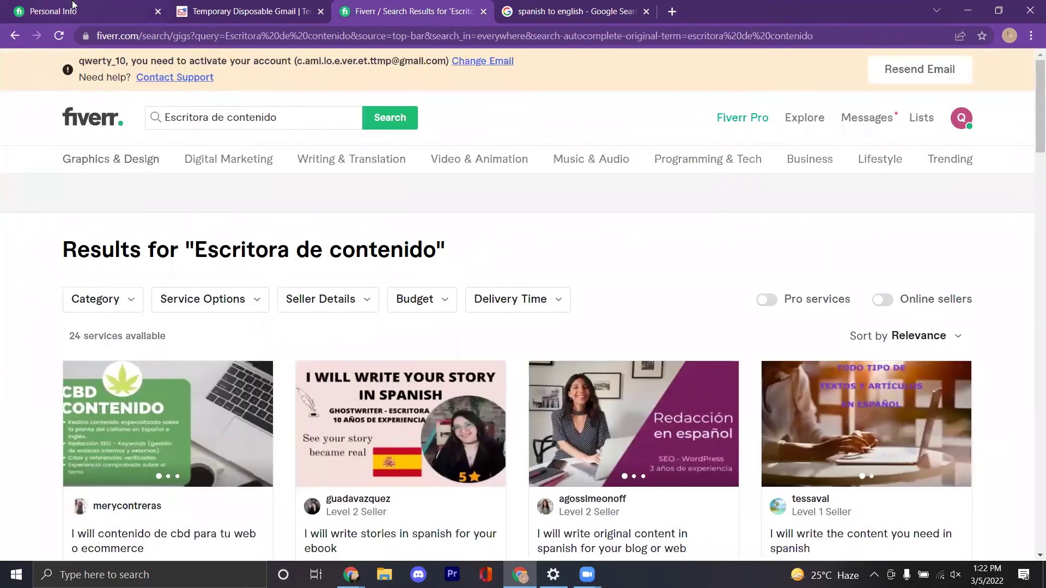
left_click(72, 7)
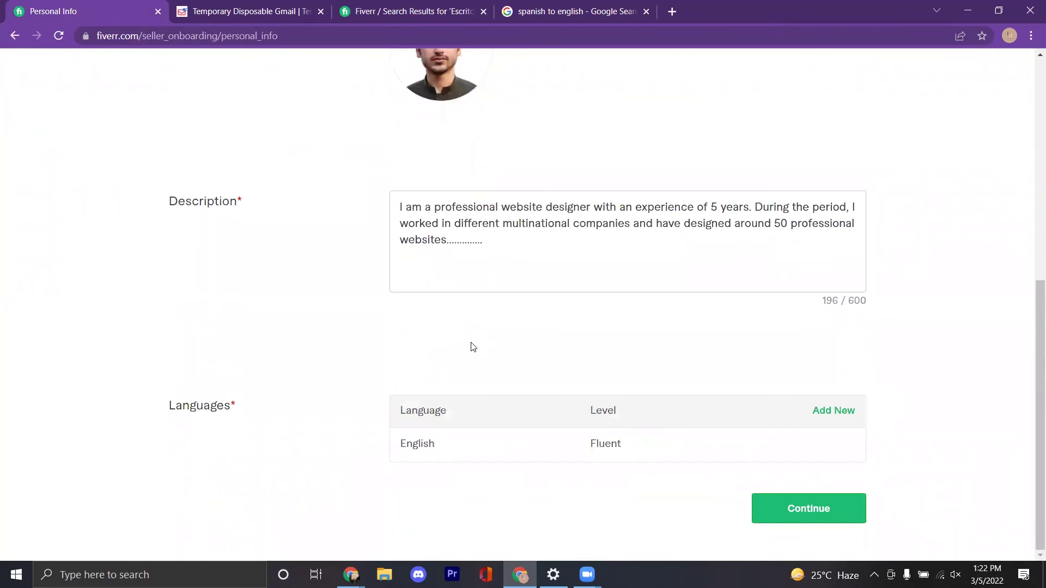
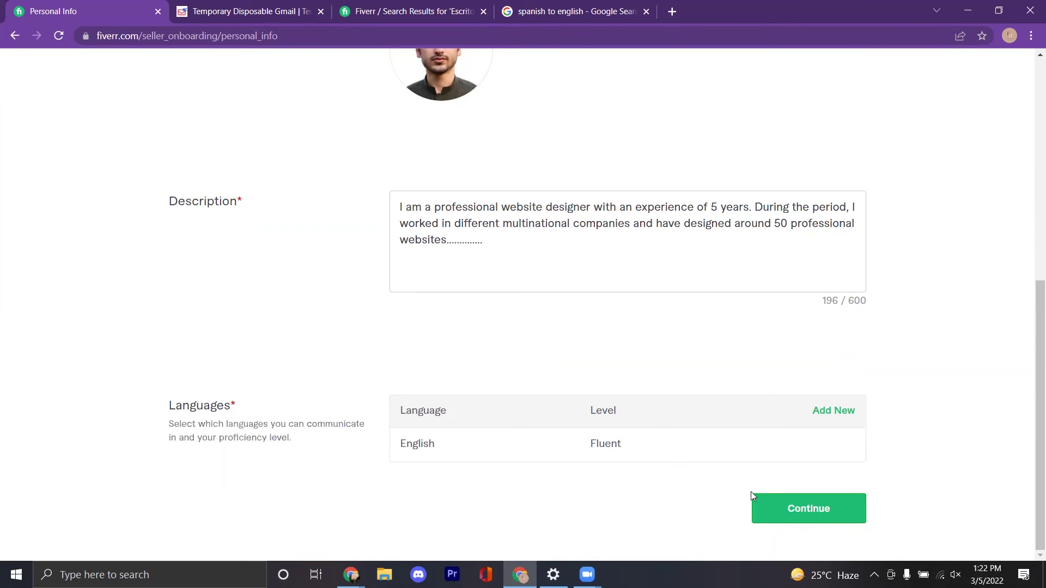
Finish the Personal Info step and continue to Professional Info.
left_click(818, 521)
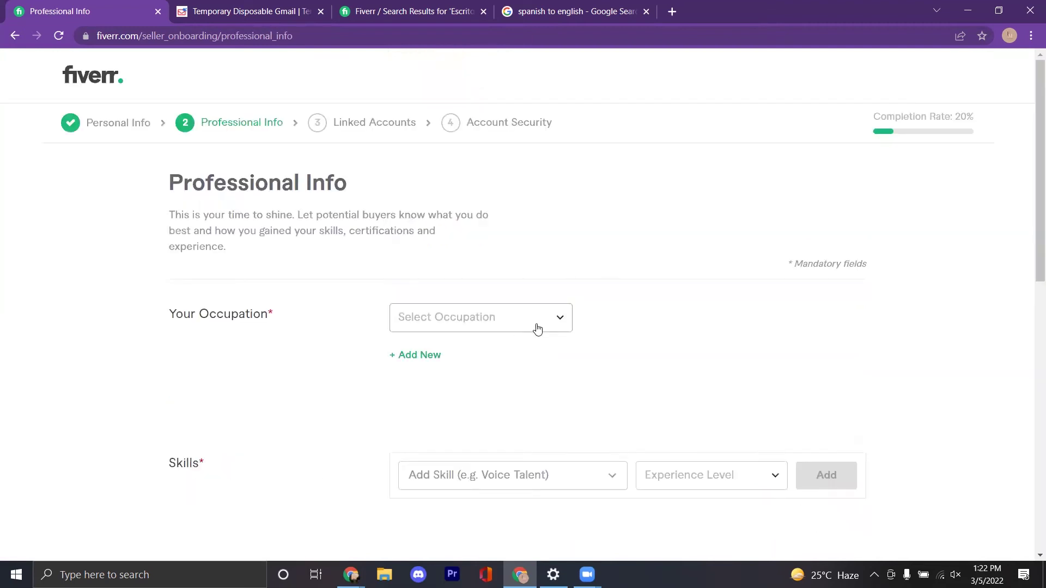
Choose Writing & Translation as the occupation and tick Articles & Blog Posts and Game Writing.
left_click(551, 329)
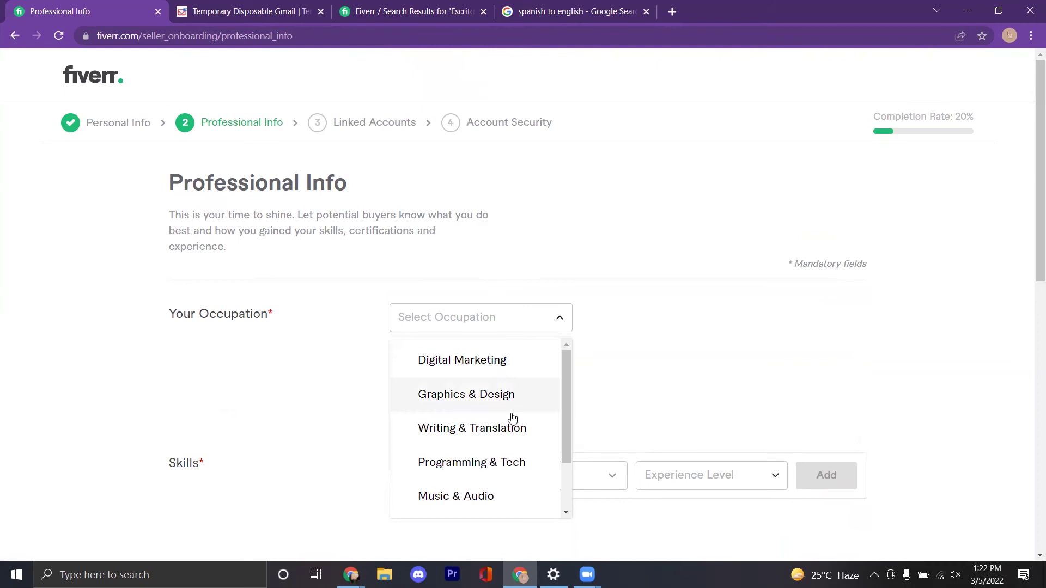
scroll(512, 422, "down", 2)
left_click(497, 365)
scroll(485, 374, "down", 1)
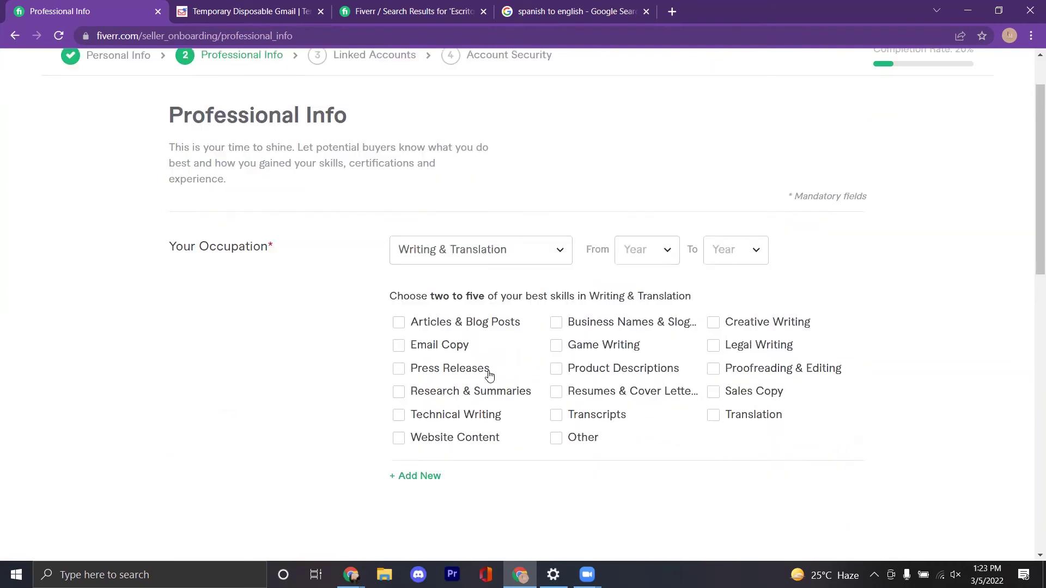
left_click(474, 323)
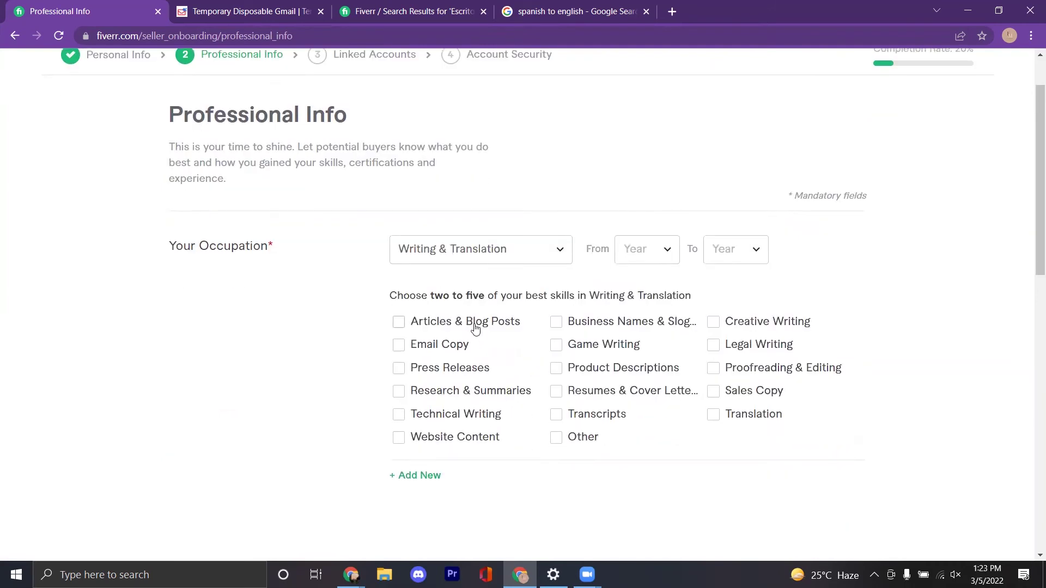
left_click(588, 344)
Set the occupation years from 2017 to 2022 and tick Legal Writing.
left_click(664, 249)
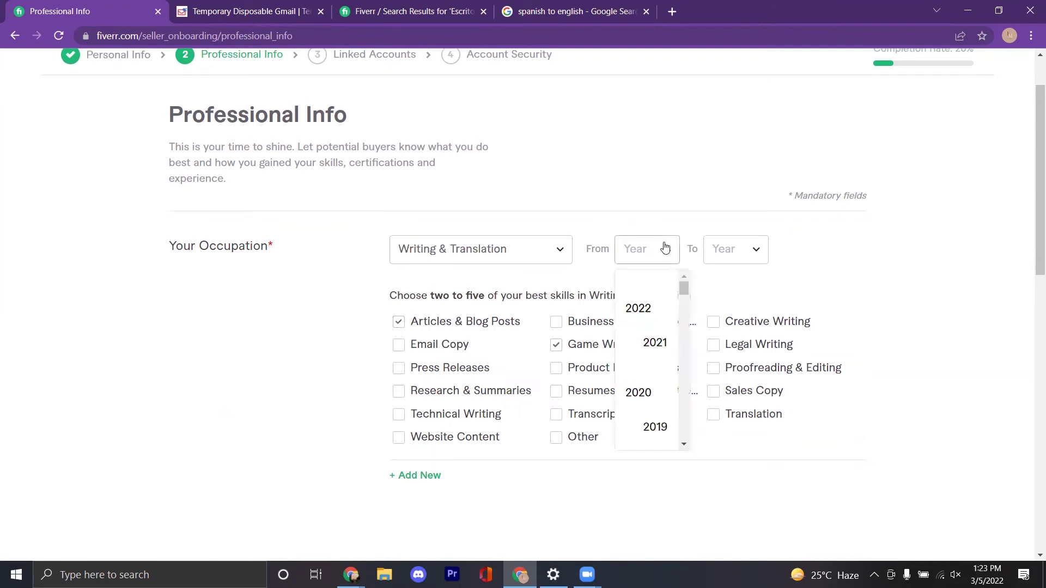
left_click(655, 427)
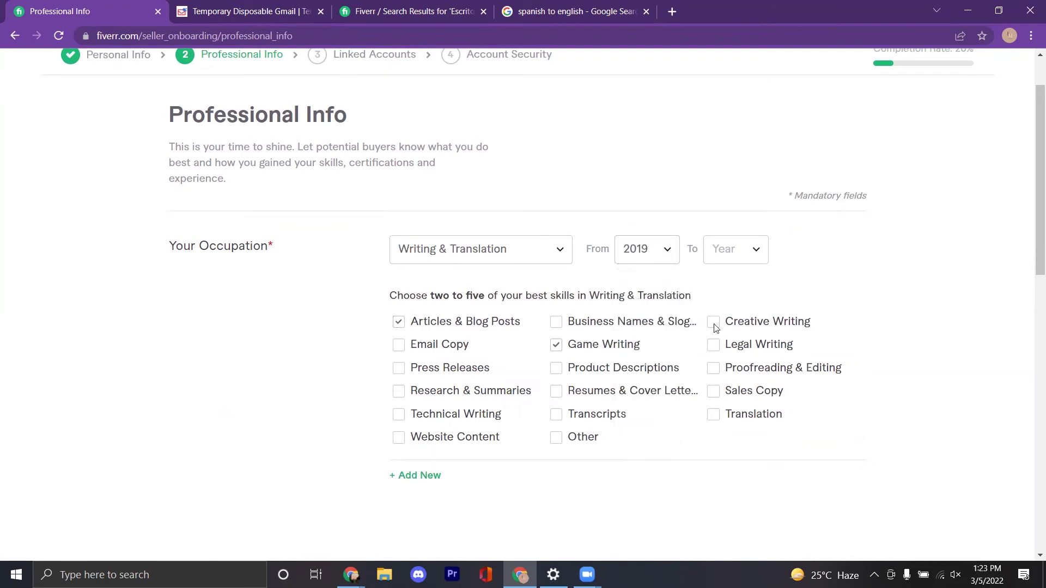
left_click(734, 251)
left_click(747, 297)
left_click(666, 257)
scroll(671, 371, "down", 3)
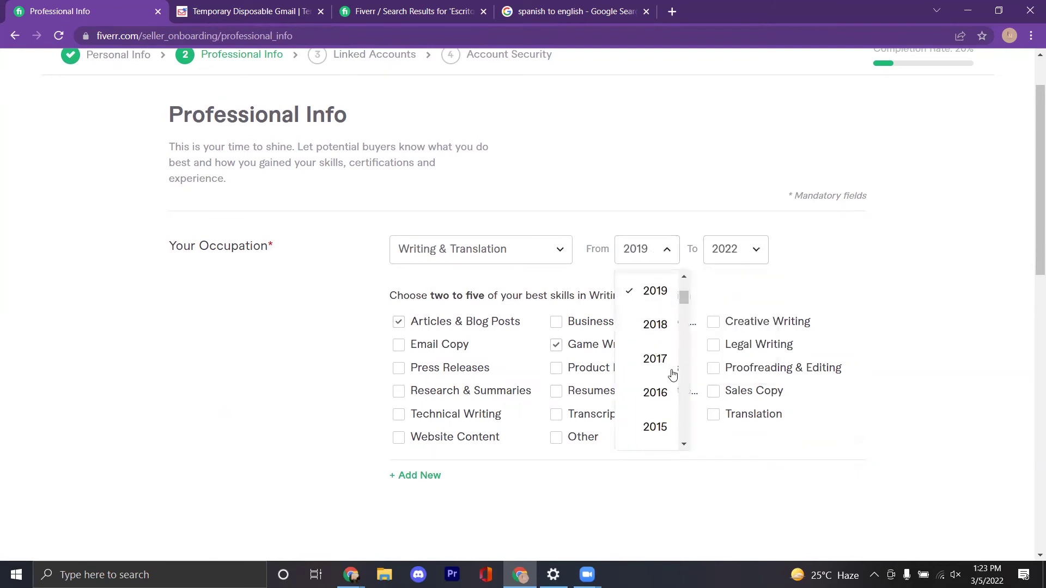
left_click(663, 357)
scroll(656, 342, "down", 2)
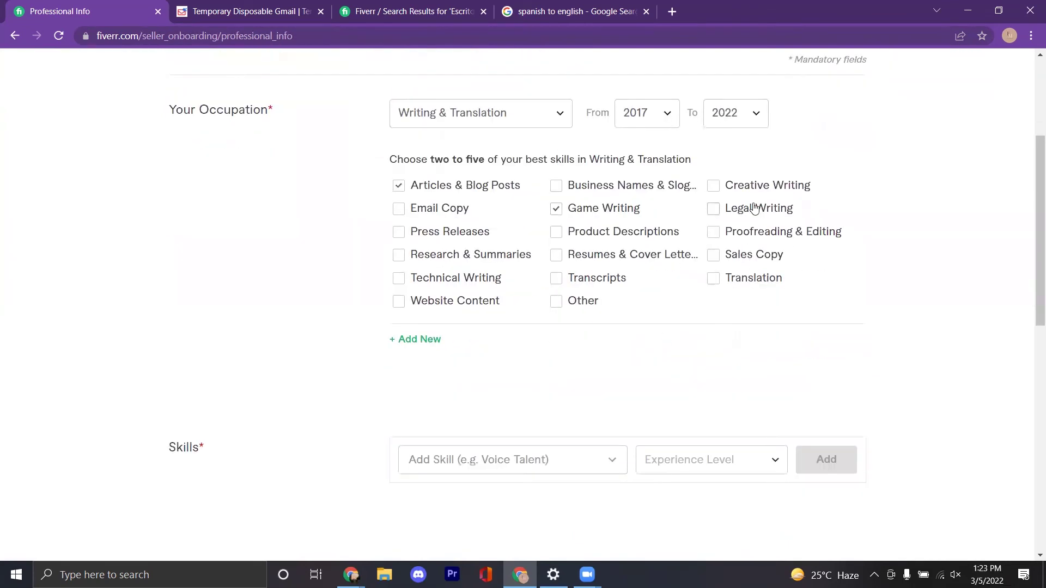
left_click(735, 209)
Search 'Writing' and add Articles writing as a skill at Expert level.
left_click(577, 457)
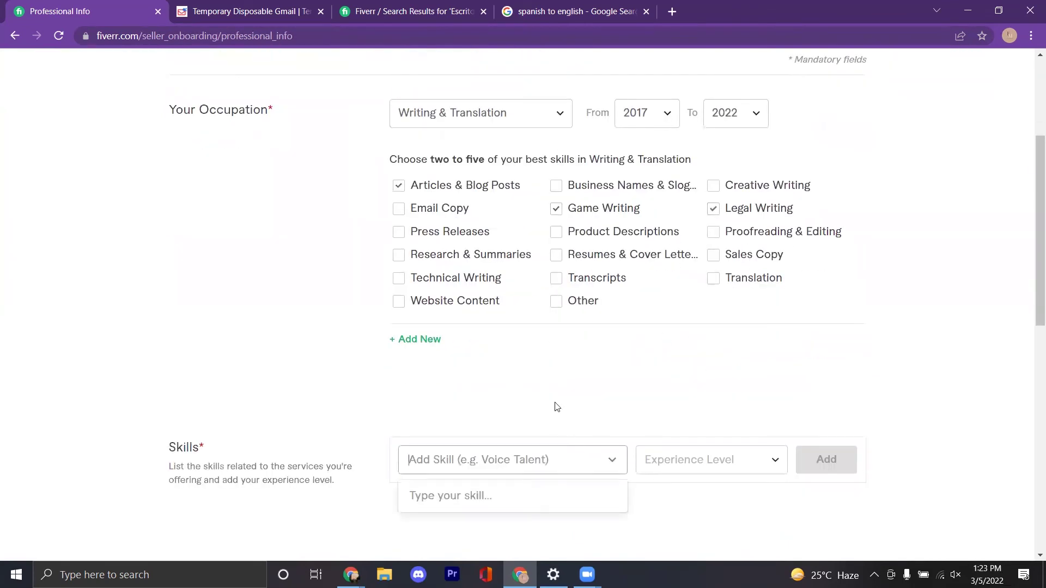
scroll(556, 407, "down", 2)
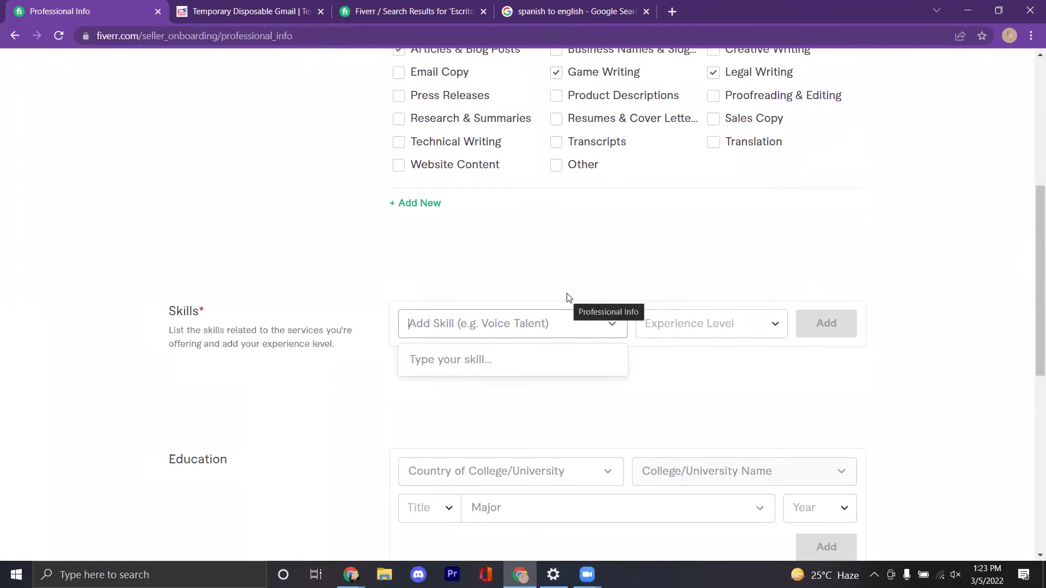
type("Wri")
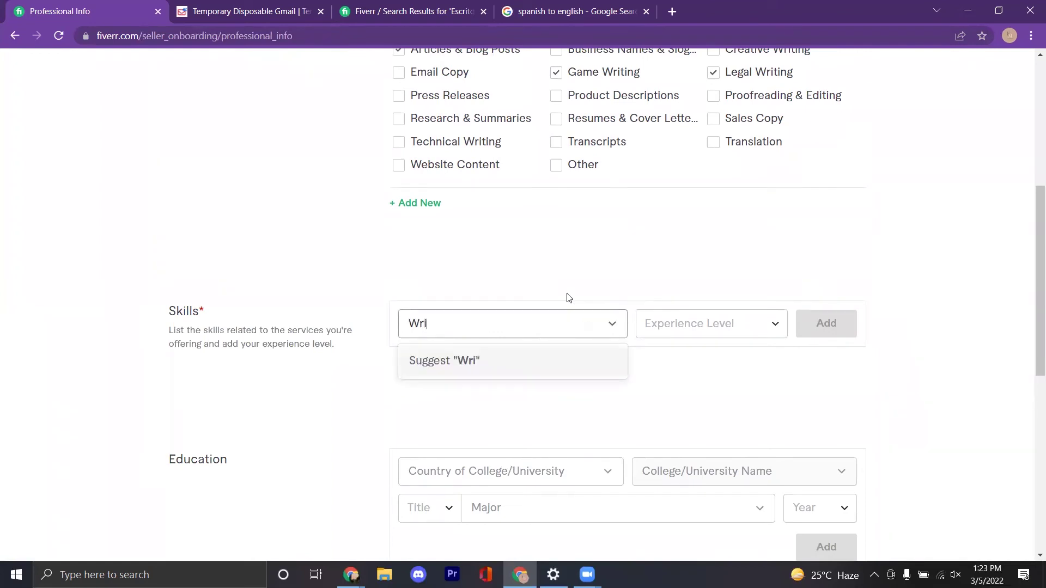
type("ting")
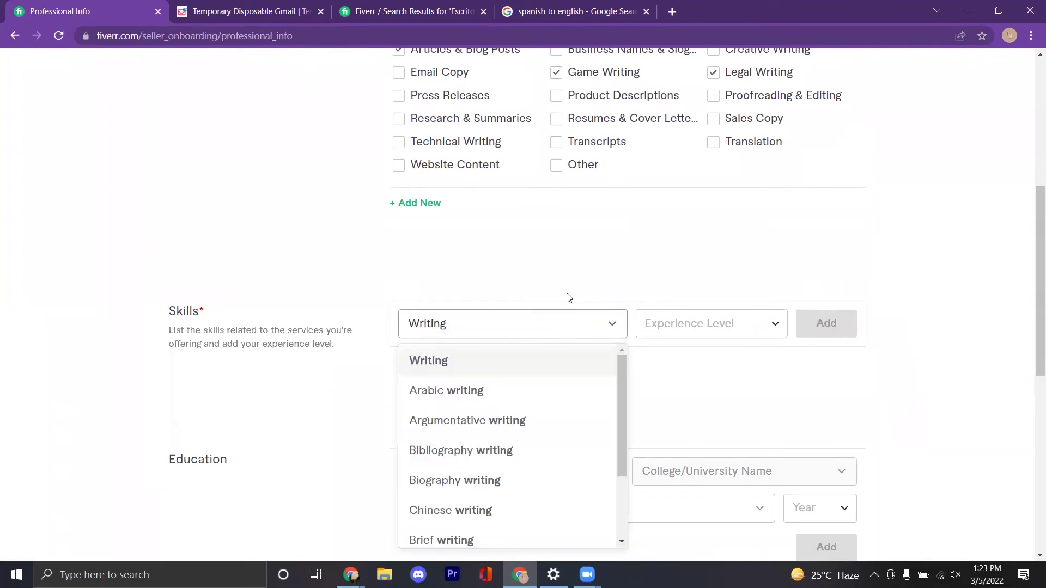
scroll(490, 474, "down", 2)
left_click(474, 499)
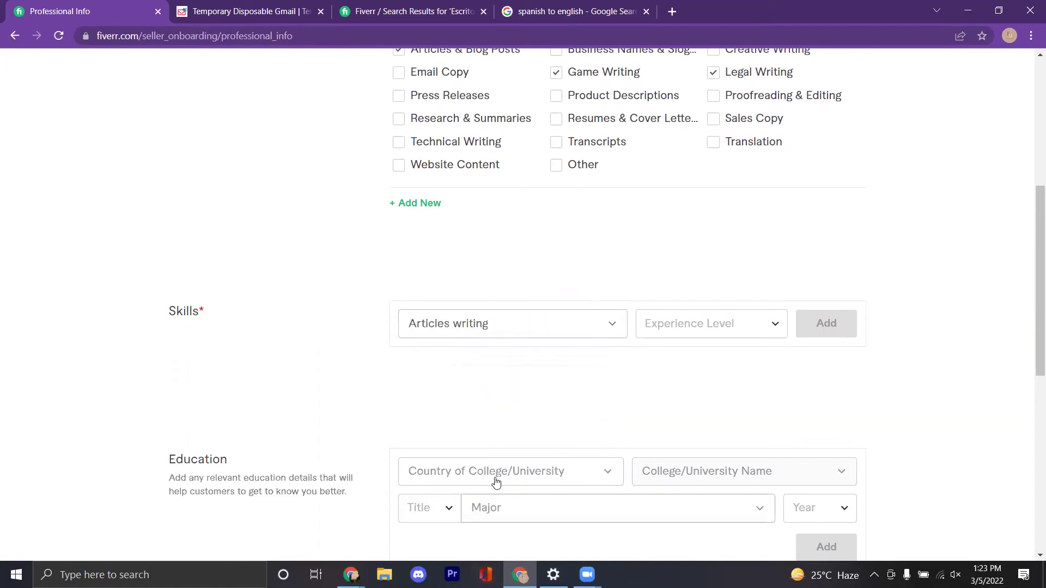
left_click(719, 326)
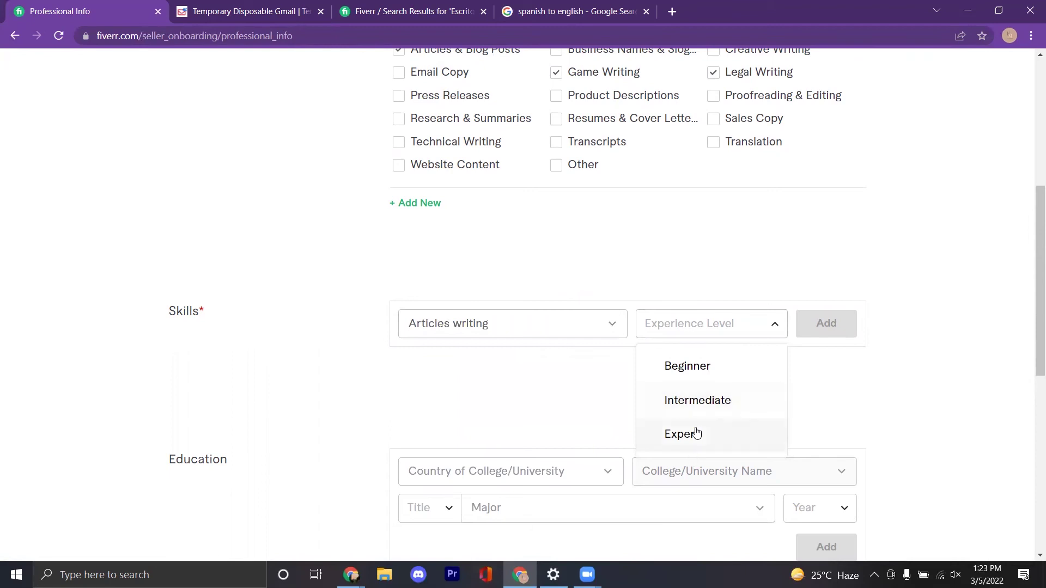
left_click(695, 435)
left_click(825, 330)
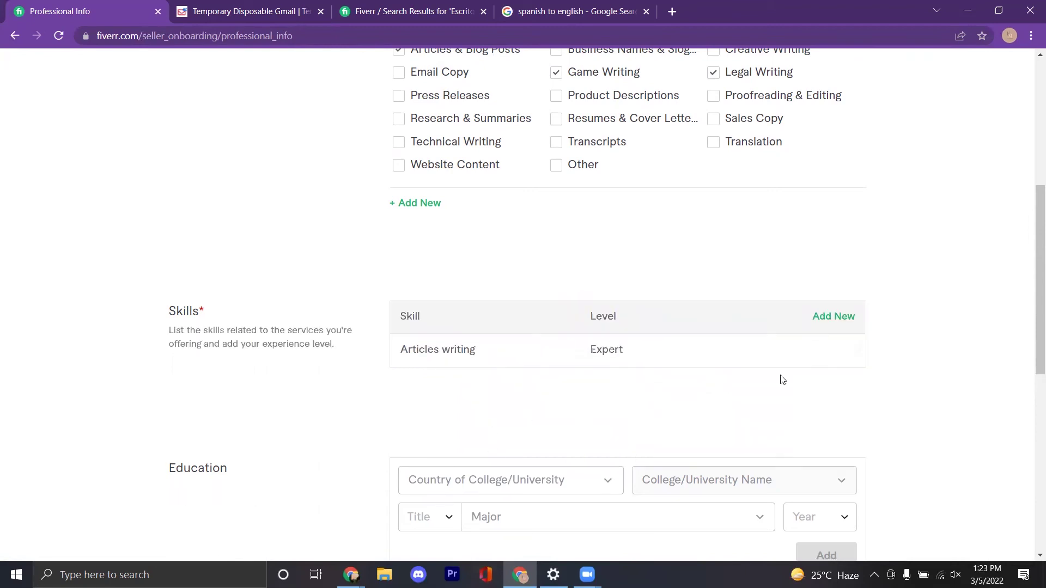
scroll(561, 356, "down", 1)
scroll(561, 356, "down", 1)
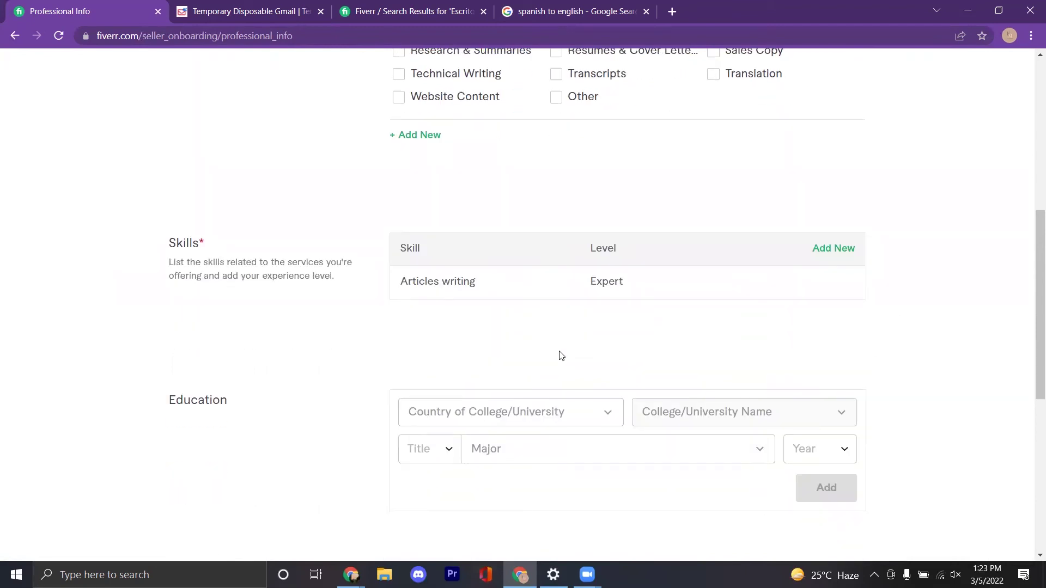
left_click(583, 420)
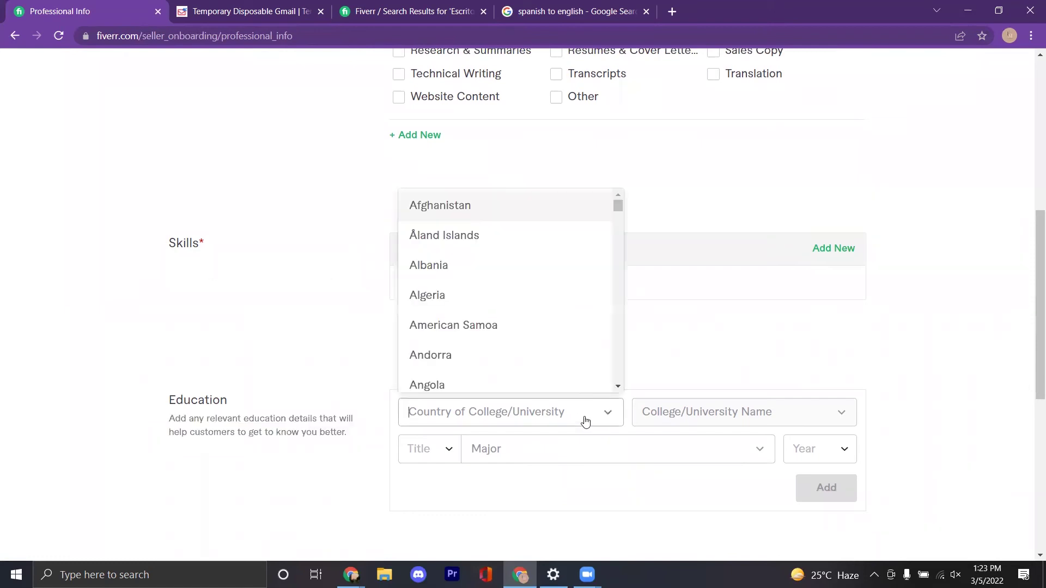
left_click(714, 332)
scroll(623, 334, "down", 4)
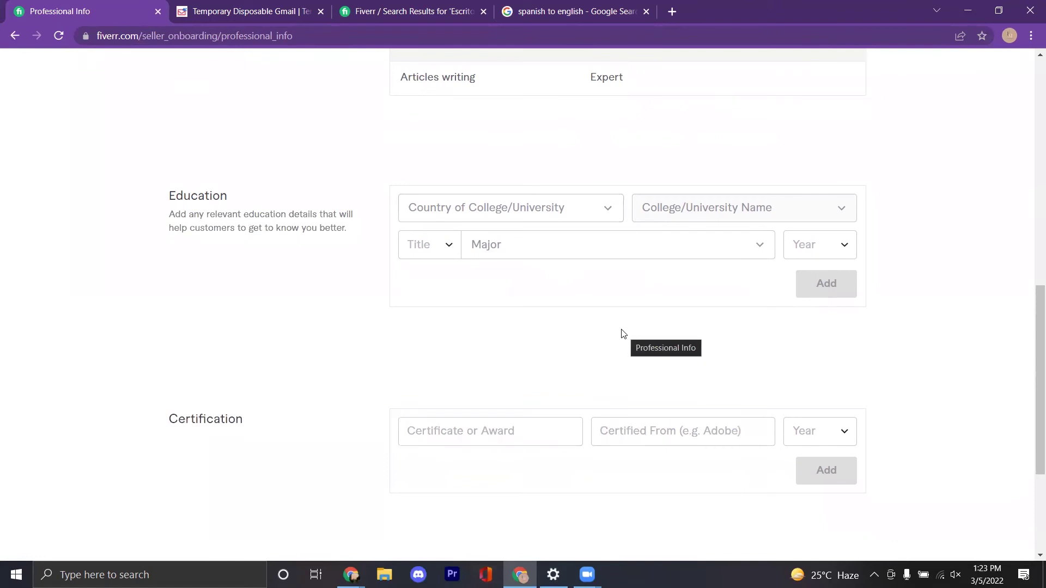
scroll(621, 334, "down", 4)
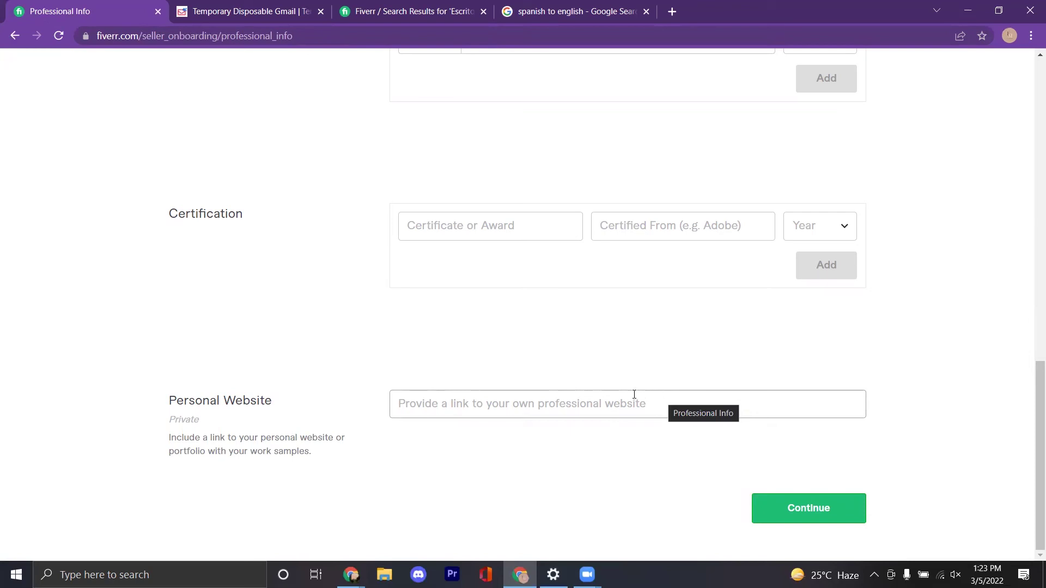
Continue through Professional Info and Linked Accounts without connecting any accounts.
left_click(783, 495)
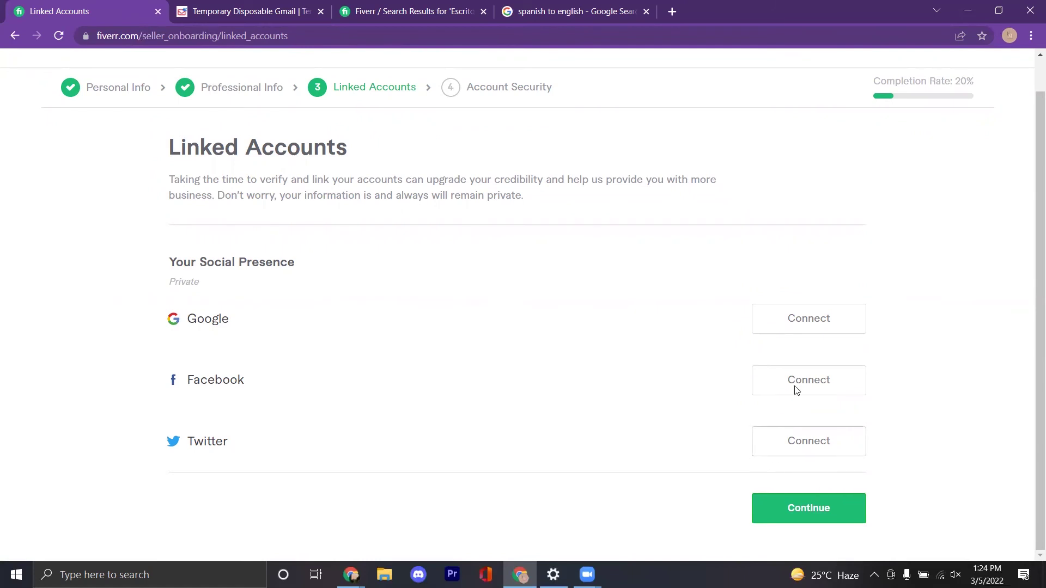
left_click_drag(912, 82, 998, 89)
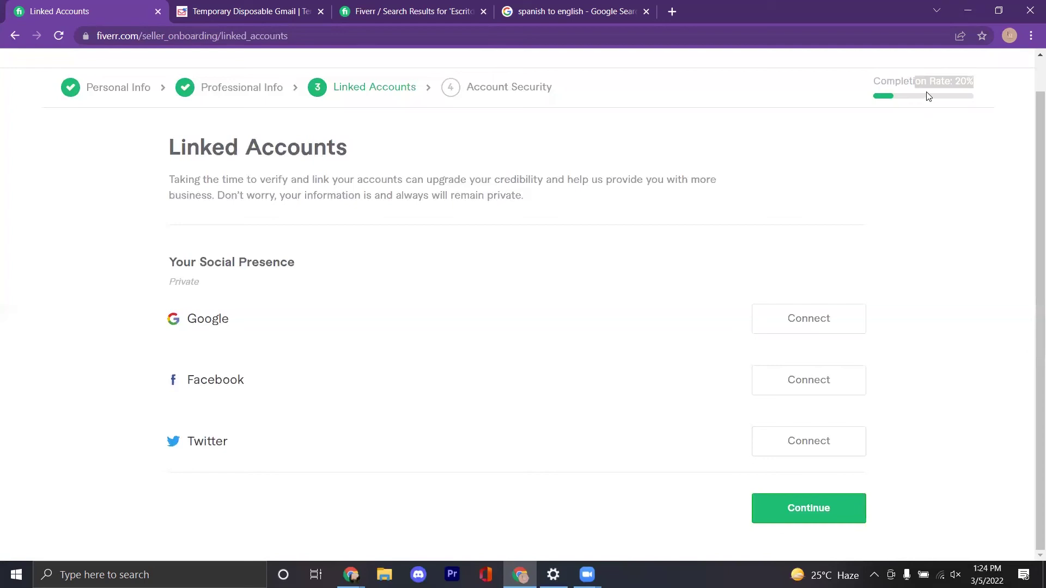
left_click(826, 521)
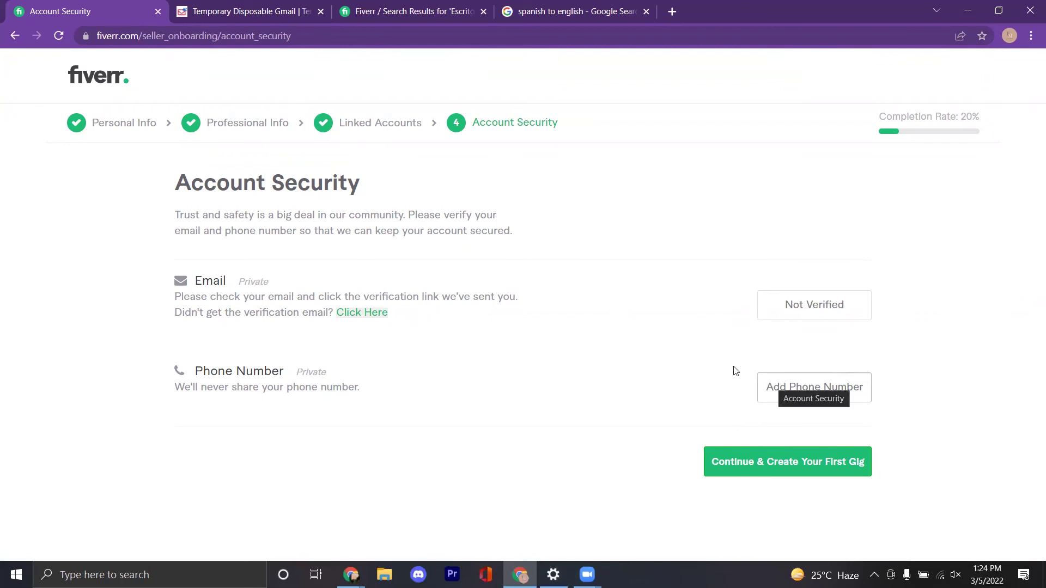
left_click(775, 479)
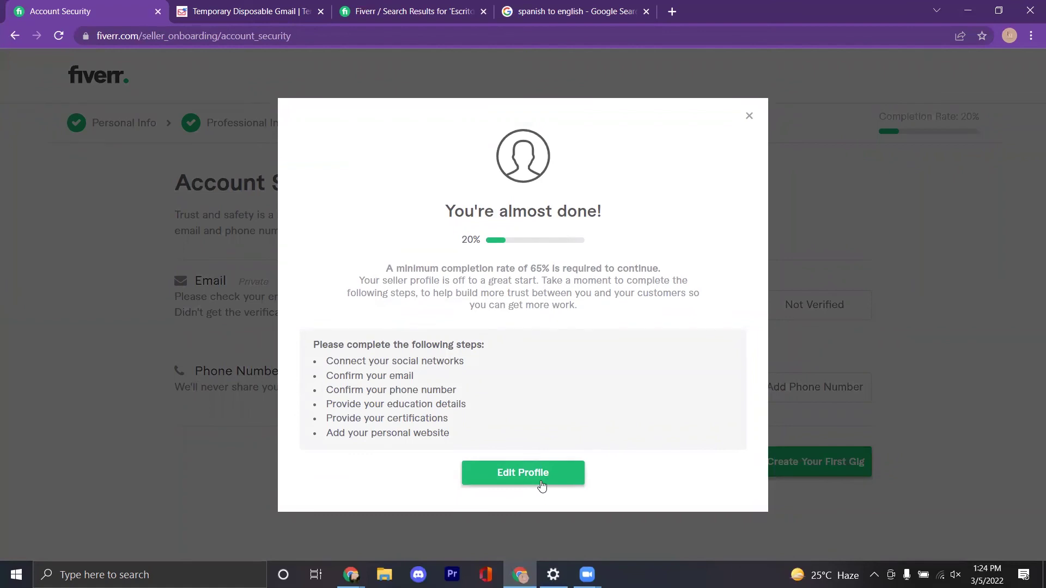
left_click_drag(532, 268, 559, 270)
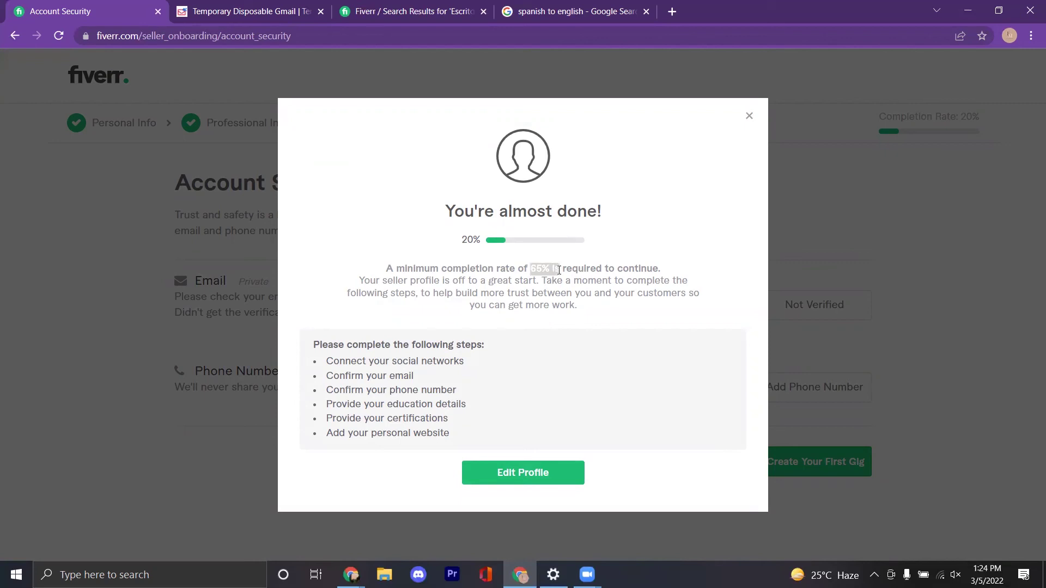
left_click_drag(558, 270, 541, 267)
left_click_drag(450, 434, 427, 434)
left_click_drag(370, 410, 327, 360)
left_click(416, 325)
left_click(747, 115)
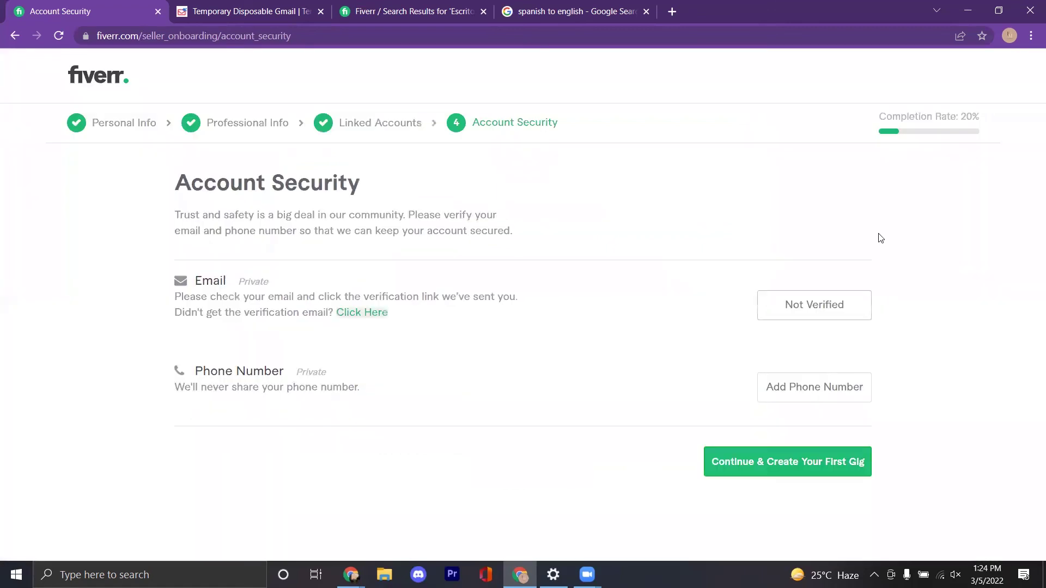
left_click_drag(974, 112, 960, 110)
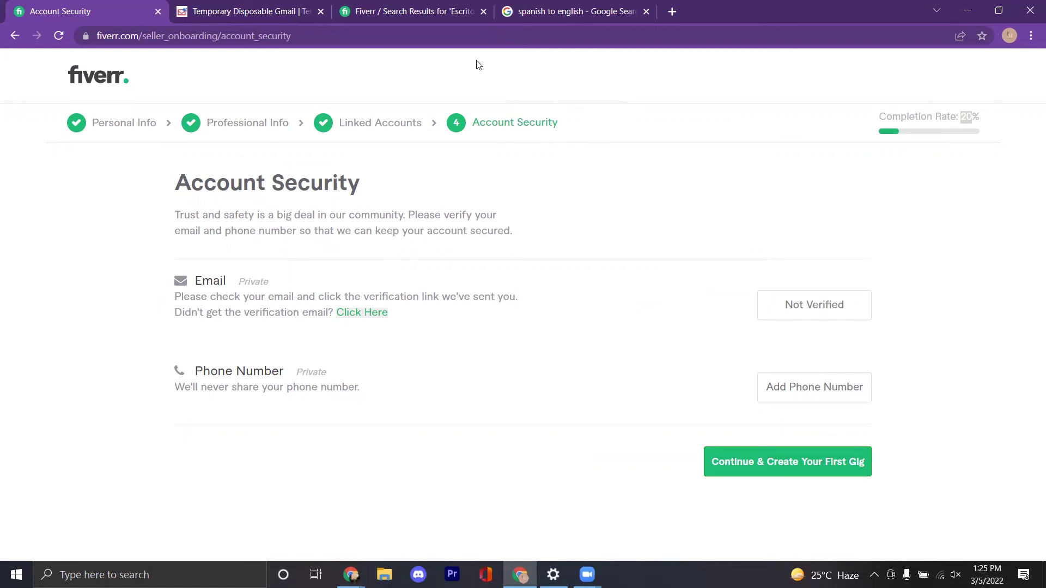
Go back through Professional Info to Personal Info and select the 196-character description.
left_click(235, 126)
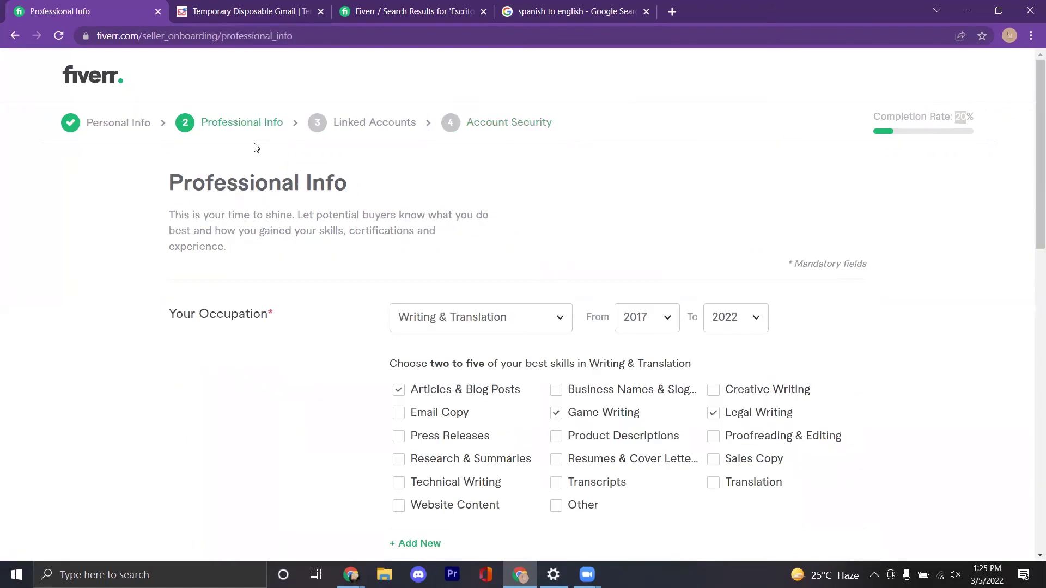
scroll(296, 175, "down", 5)
scroll(306, 175, "up", 4)
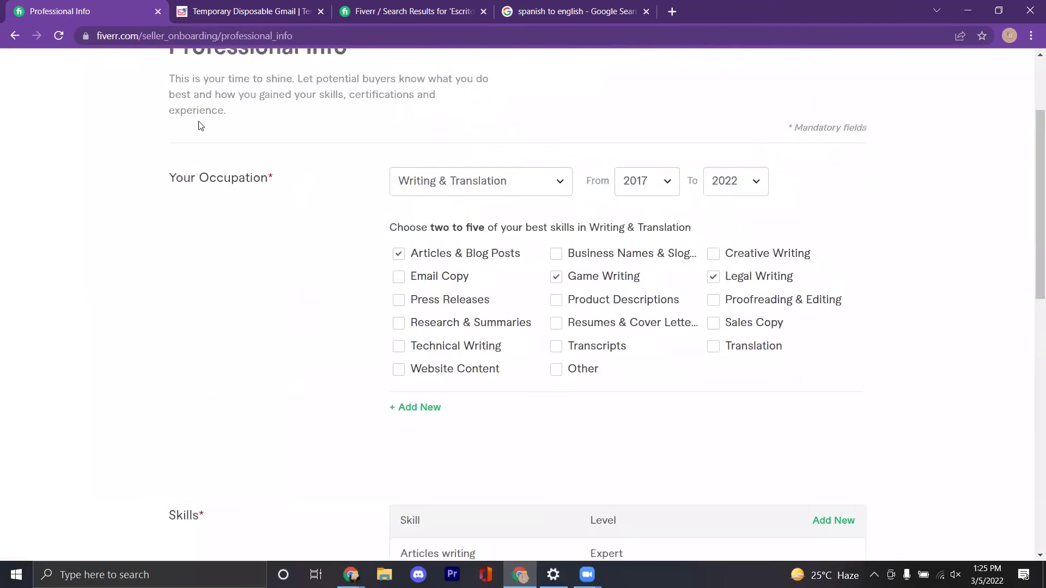
scroll(163, 117, "up", 4)
left_click(128, 122)
scroll(320, 182, "down", 8)
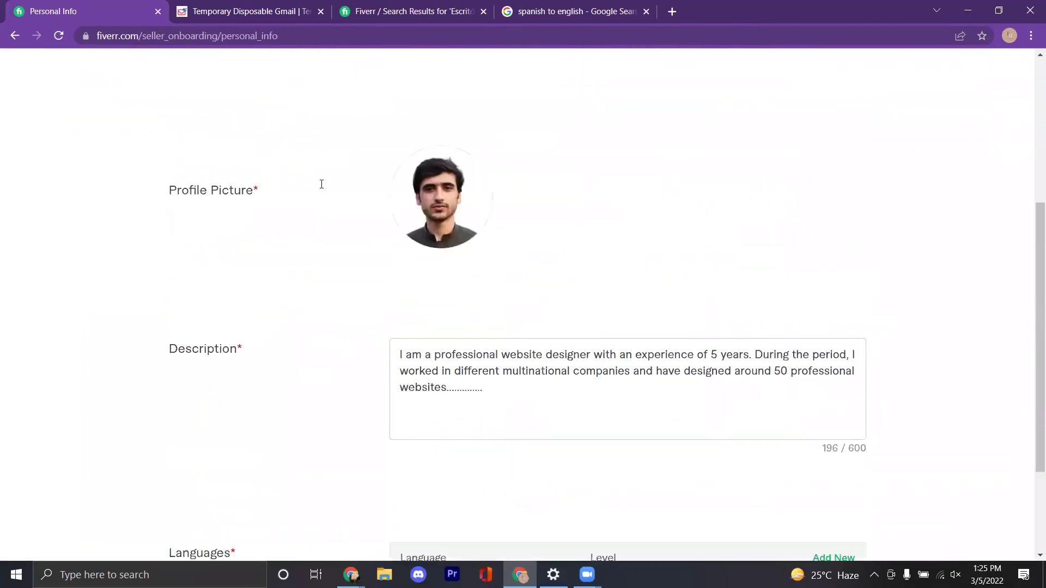
left_click_drag(463, 241, 418, 224)
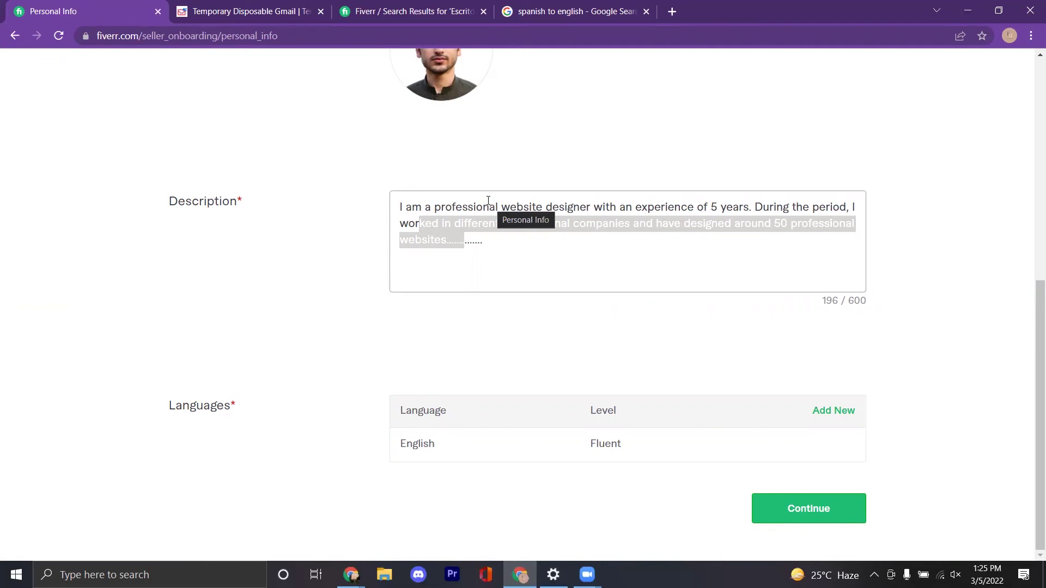
left_click_drag(483, 240, 387, 212)
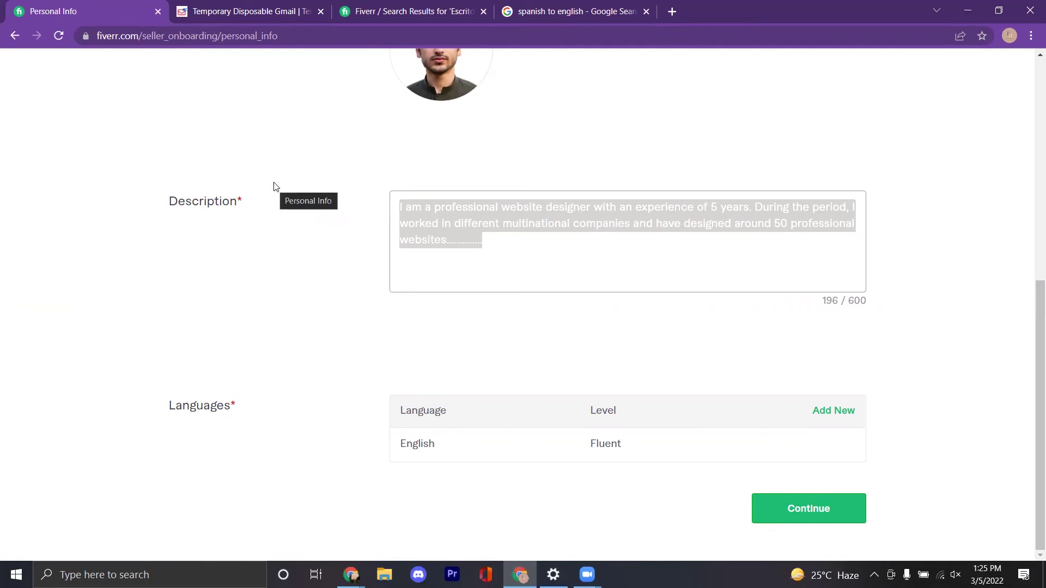
Open the 'I will write stories in spanish for your ebook' gig from the search results, then return to Personal Info.
left_click(406, 11)
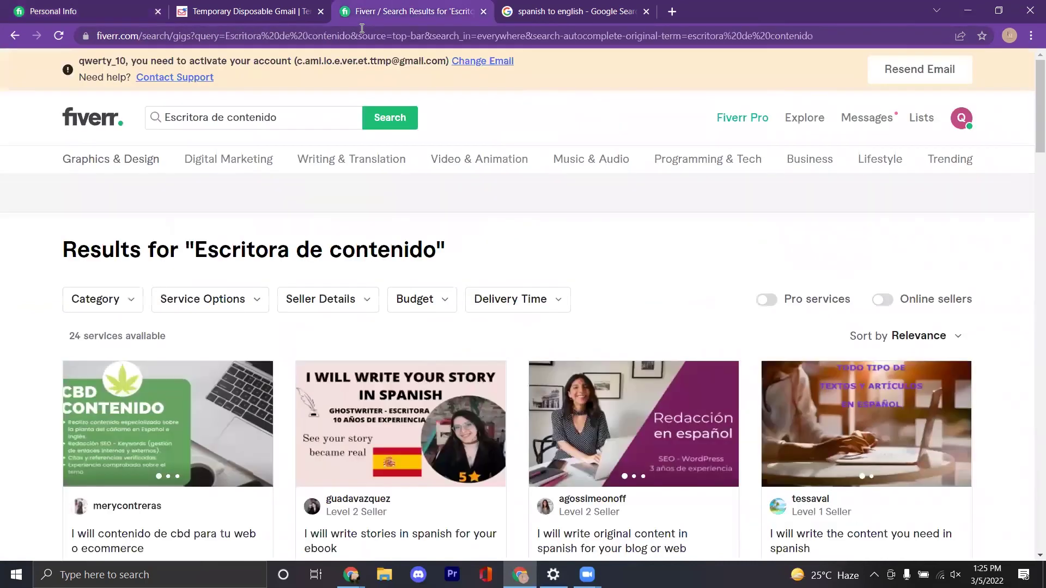
scroll(452, 426, "down", 3)
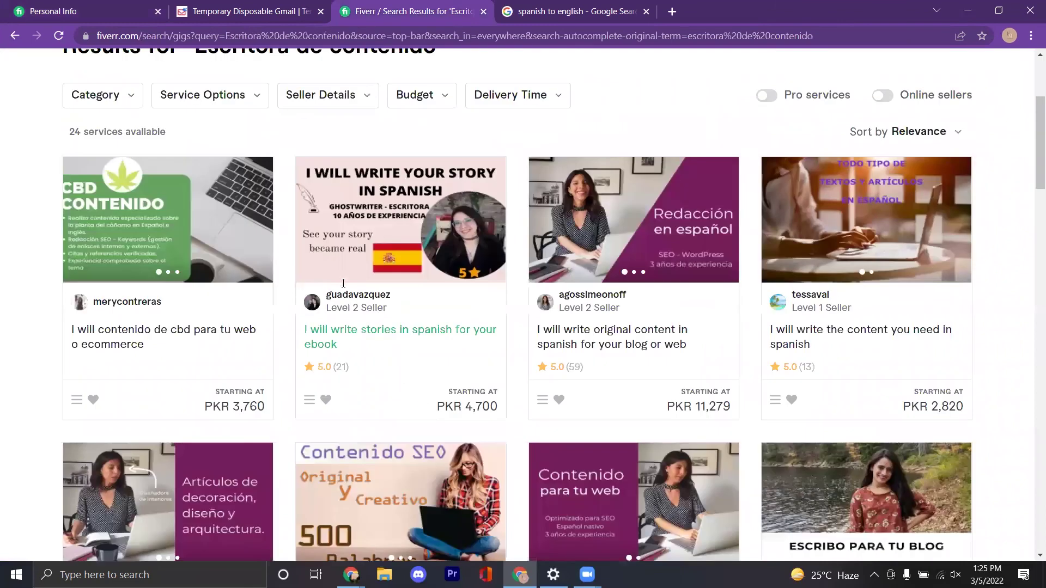
left_click(388, 337)
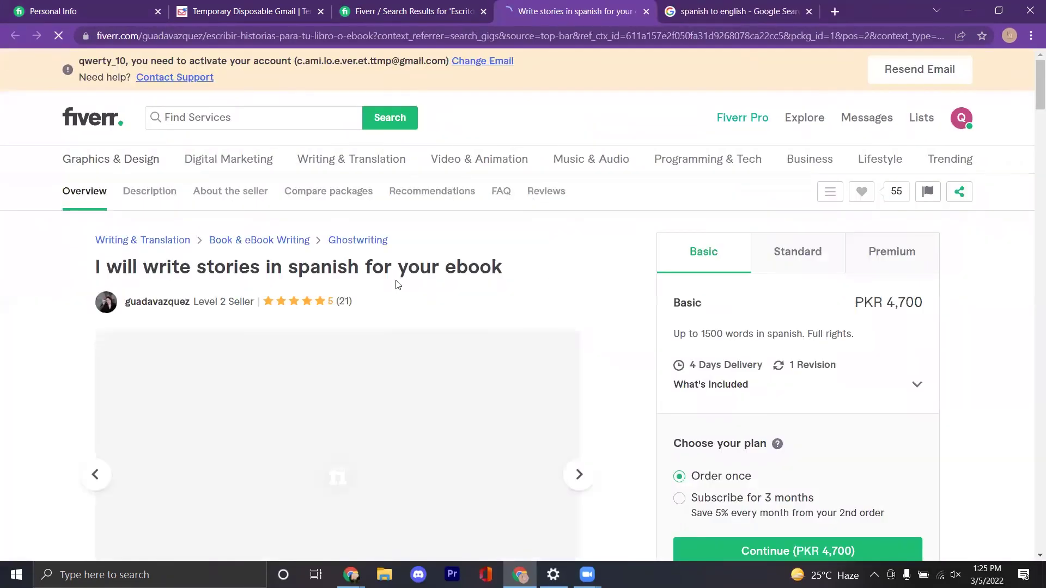
scroll(392, 280, "down", 7)
scroll(313, 272, "down", 4)
scroll(313, 273, "down", 3)
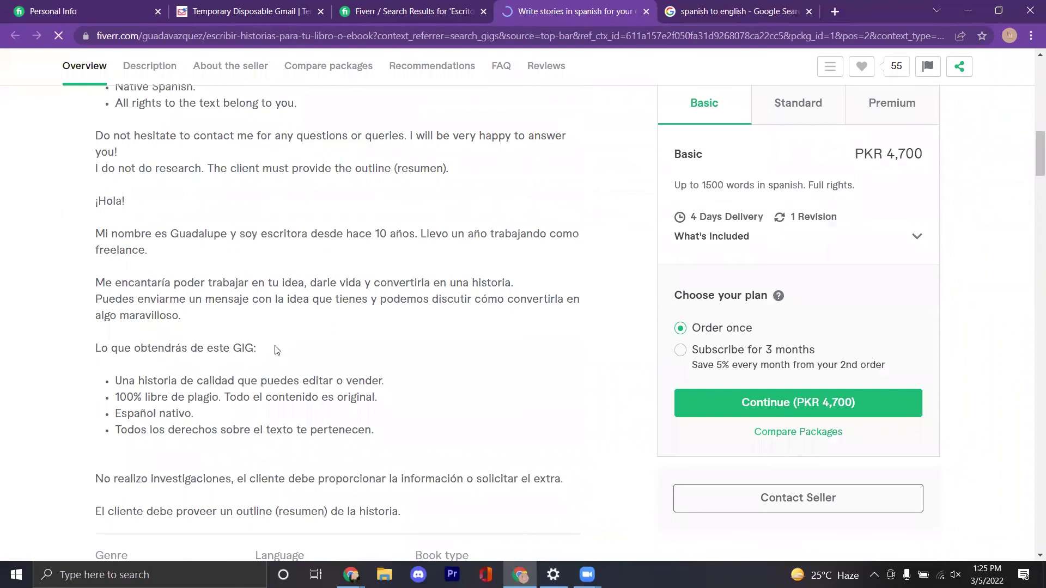
left_click(82, 11)
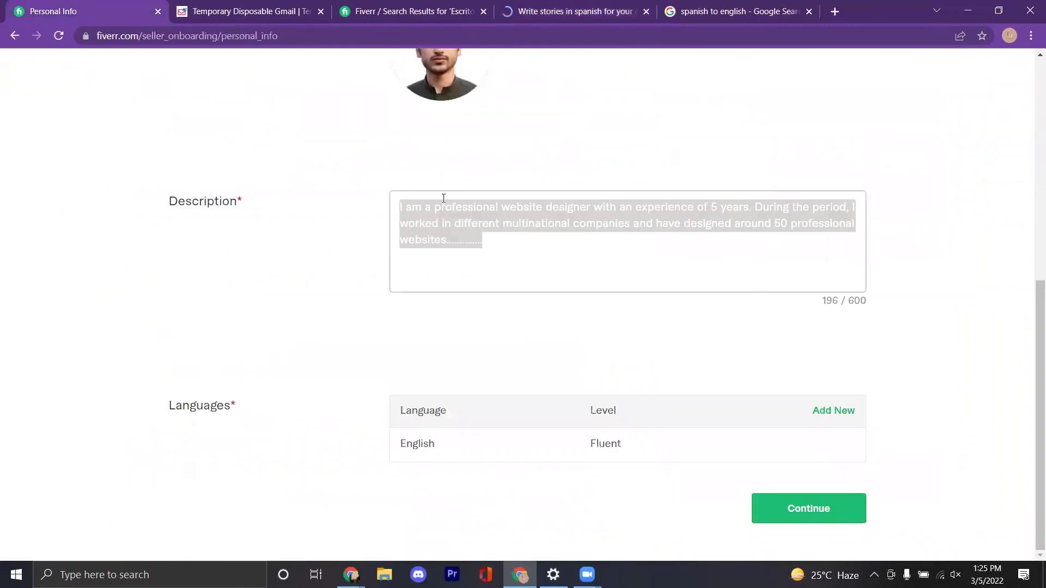
mouse_move(426, 238)
left_mouse_down()
mouse_move(401, 231)
mouse_move(441, 249)
left_mouse_up()
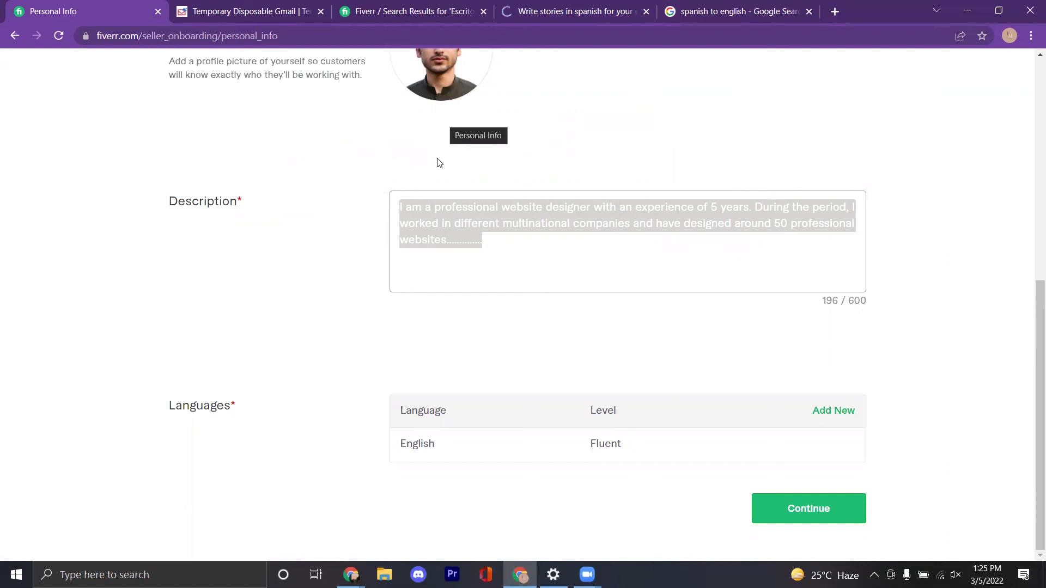
scroll(439, 162, "up", 6)
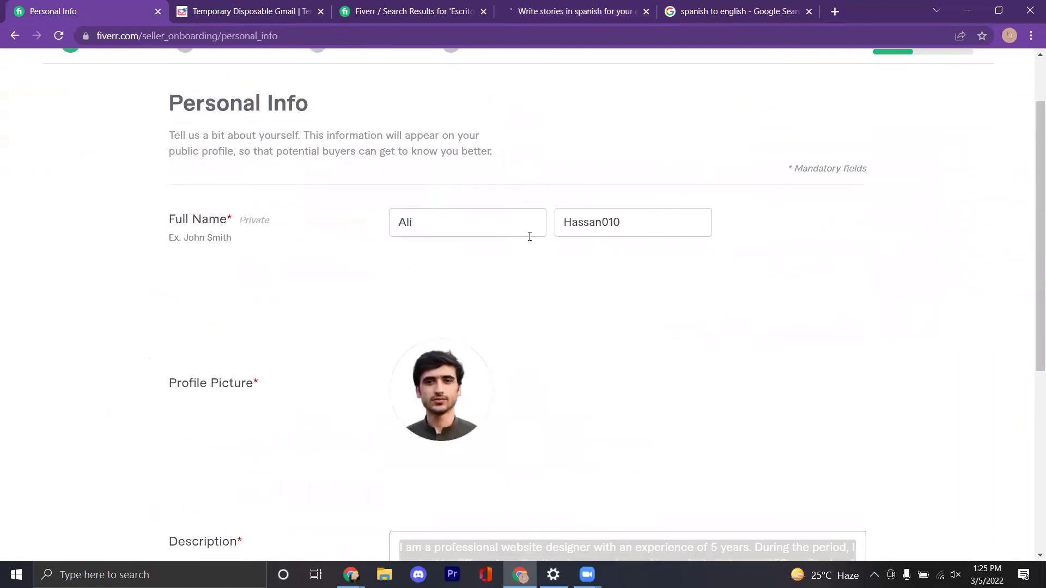
scroll(411, 196, "down", 5)
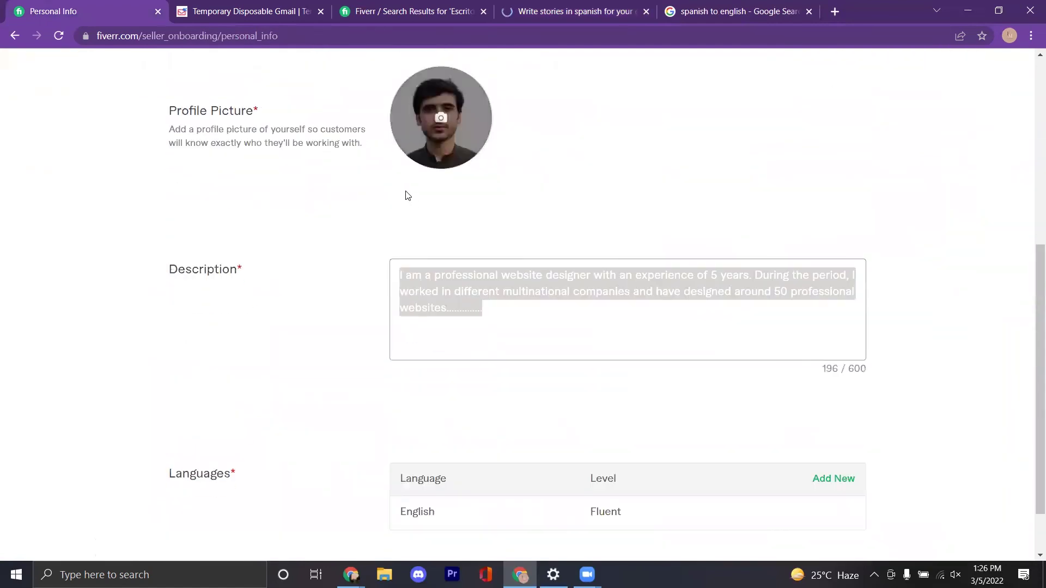